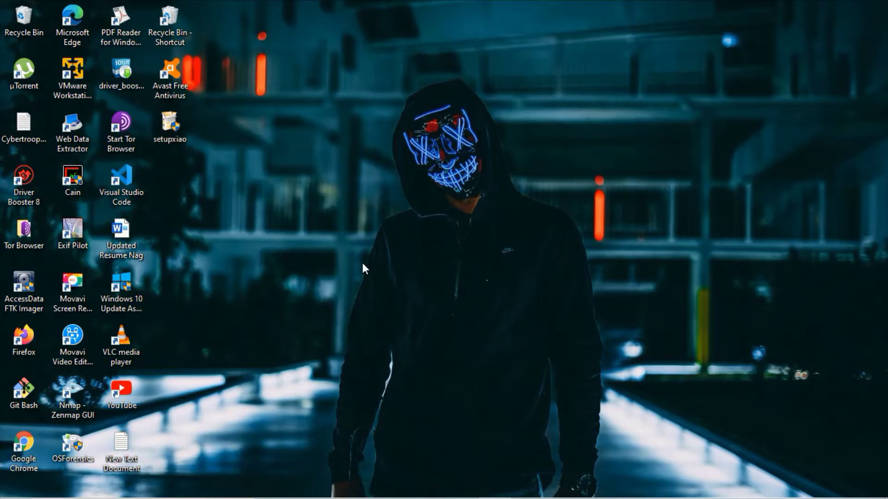
# Step: Refresh the desktop and launch Google Chrome from its desktop shortcut
pyautogui.rightClick(346, 200)
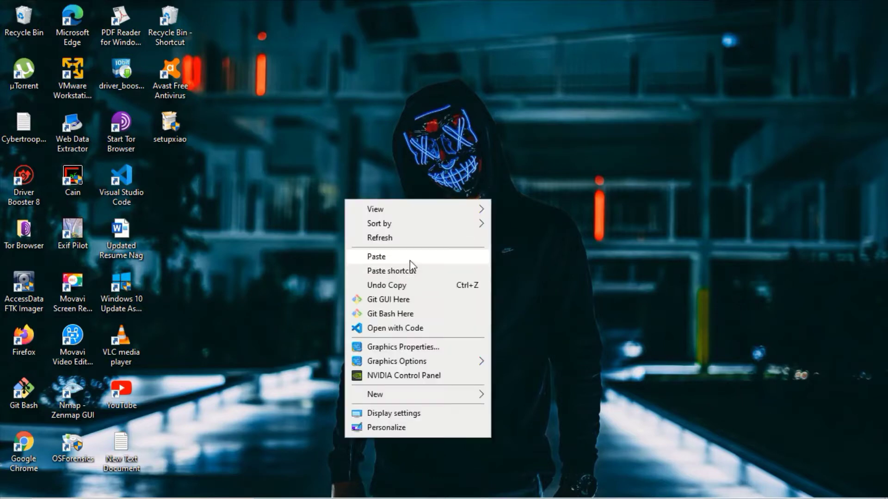
pyautogui.click(397, 239)
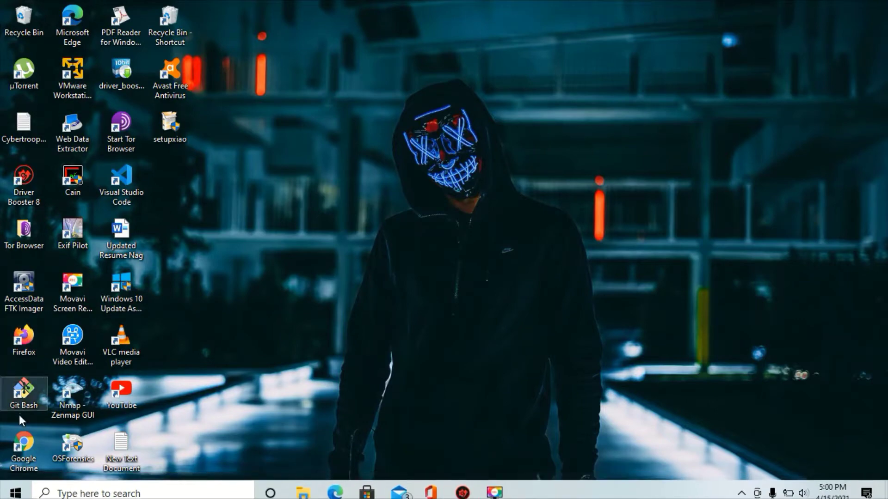
pyautogui.click(29, 438)
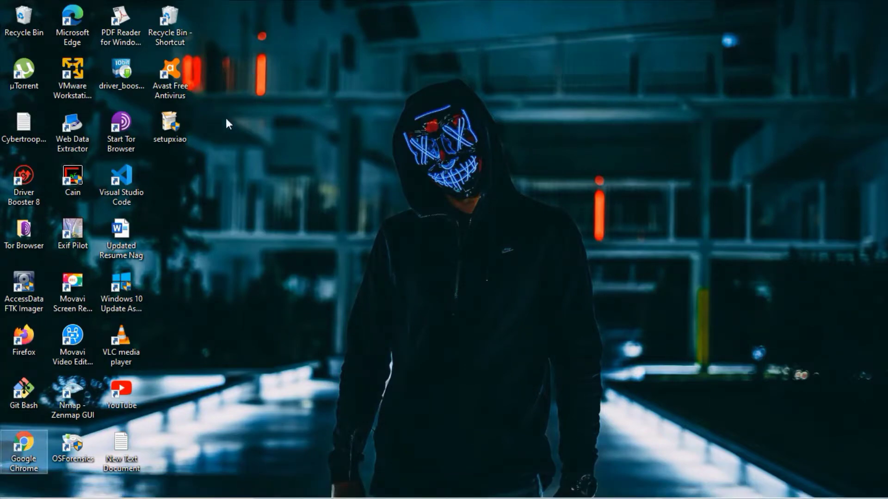
pyautogui.press('Return')
# Step: Search Google for 'xiao steganography' and open the Softonic download page for version 2.6.1
pyautogui.write('x')
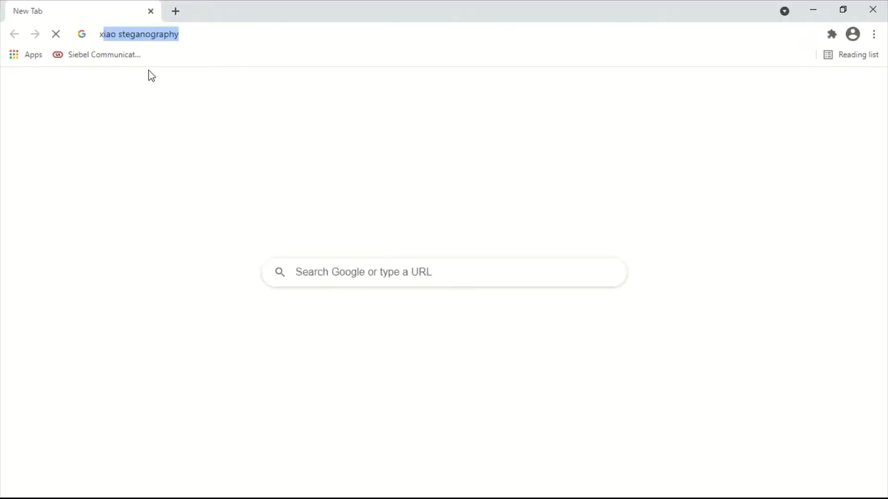
pyautogui.write('ia')
pyautogui.press('Return')
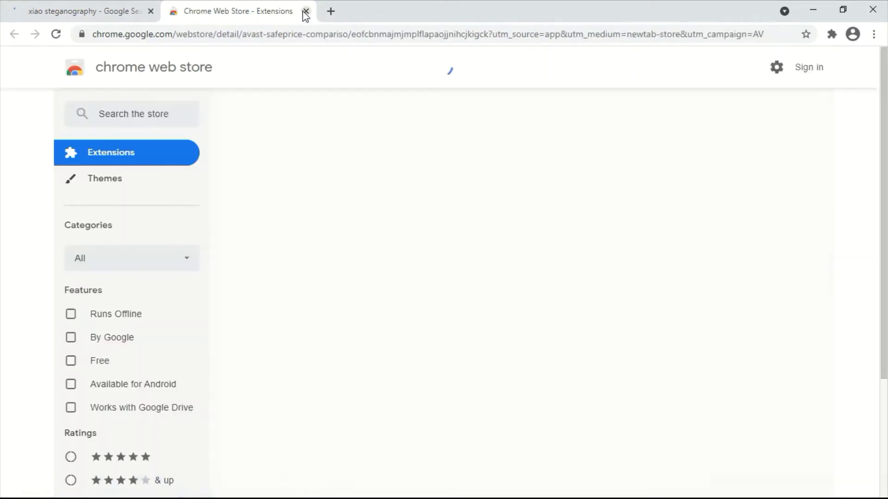
pyautogui.click(305, 11)
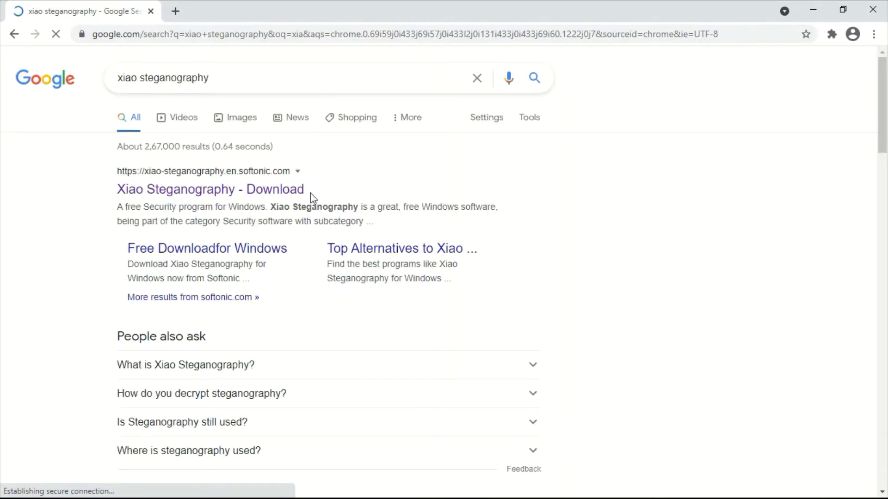
pyautogui.click(187, 192)
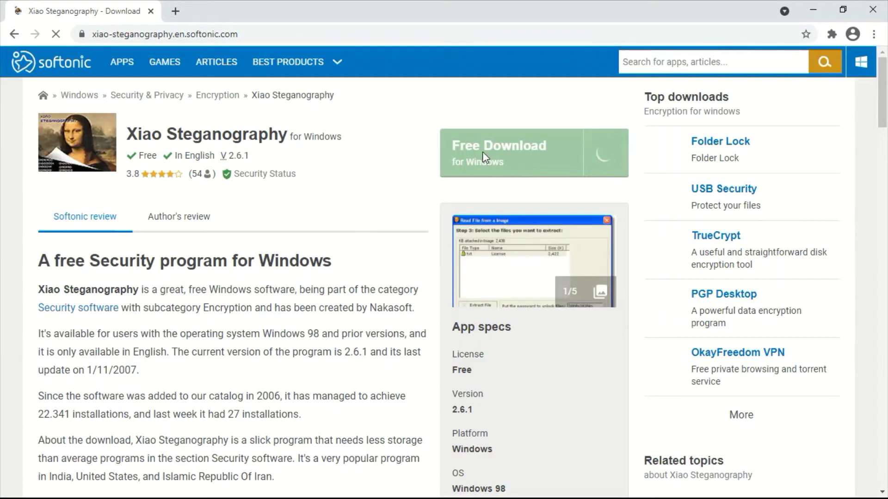
pyautogui.click(516, 159)
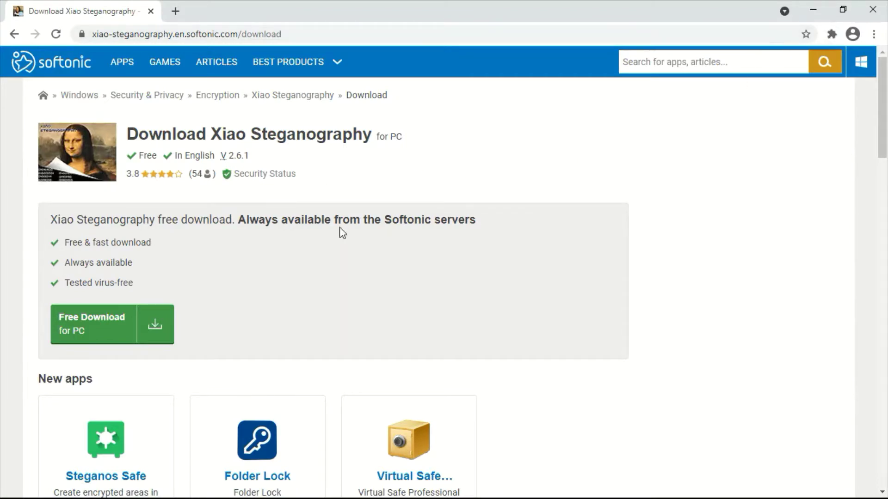
# Step: Scroll through the Softonic download page, then bring up the desktop context menu
pyautogui.scroll(-10, 547, 190)
pyautogui.scroll(10, 547, 190)
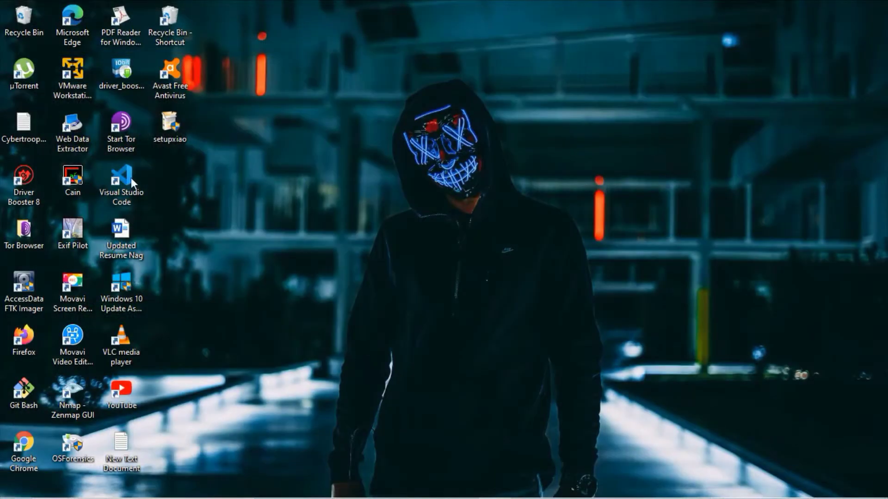
pyautogui.rightClick(375, 133)
# Step: Refresh the desktop and start the setupxiao installer
pyautogui.click(407, 172)
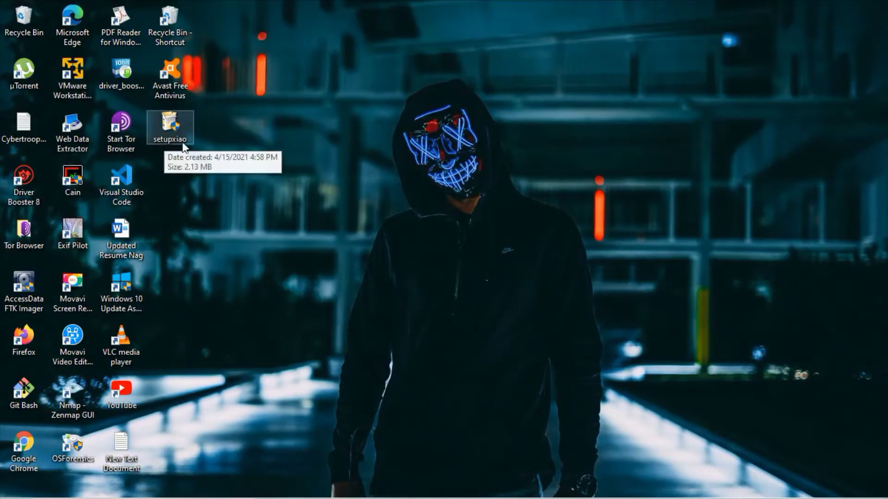
pyautogui.doubleClick(174, 134)
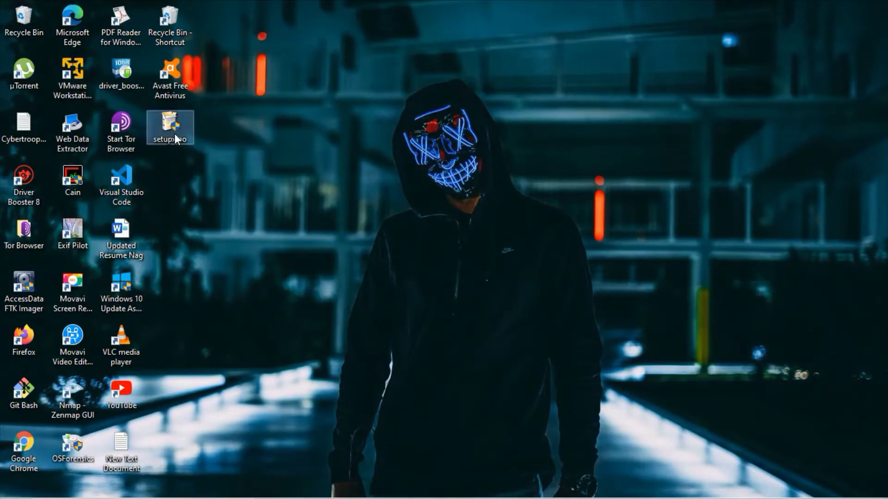
pyautogui.rightClick(176, 128)
pyautogui.click(199, 151)
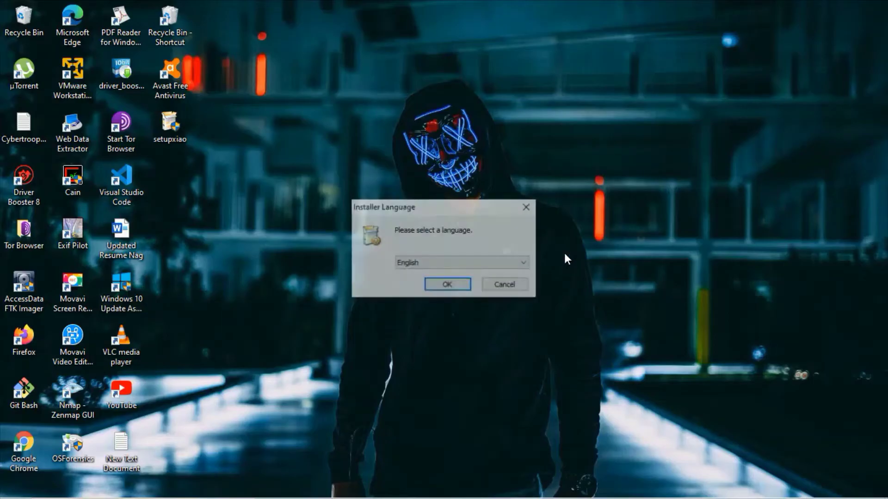
# Step: Install Xiao Steganography 2.6.1 in English into the default Program Files folder
pyautogui.click(447, 285)
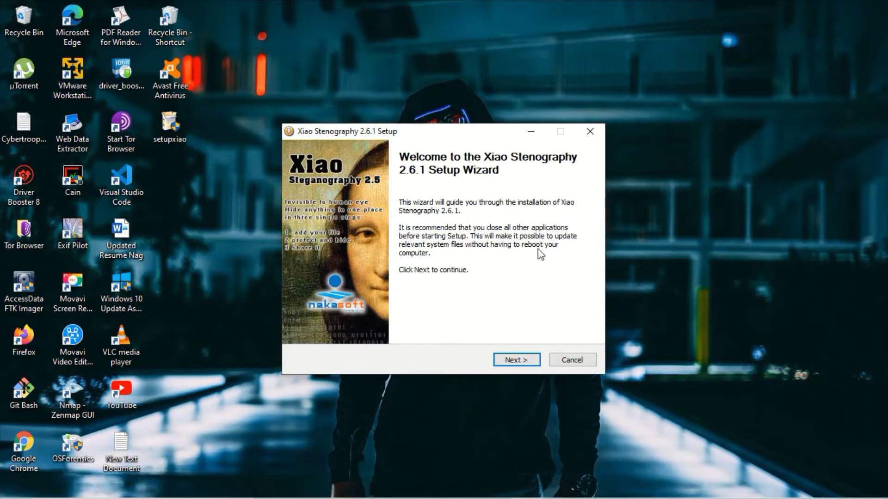
pyautogui.click(513, 361)
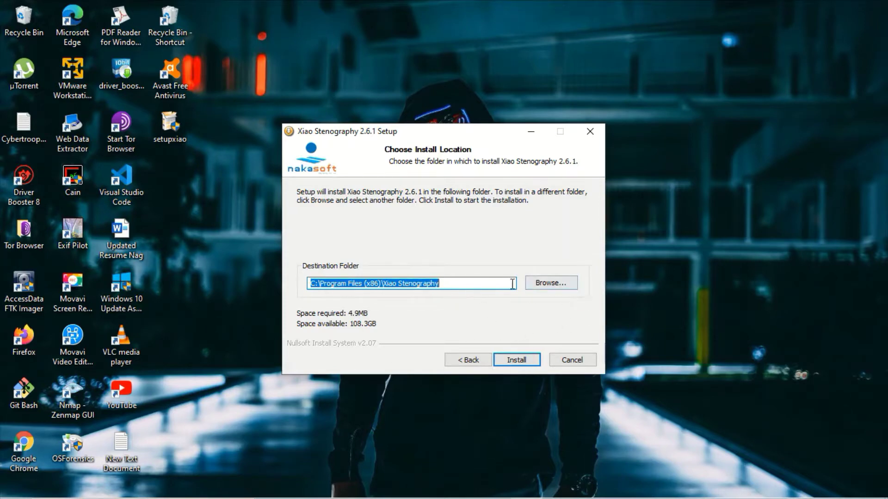
pyautogui.click(521, 364)
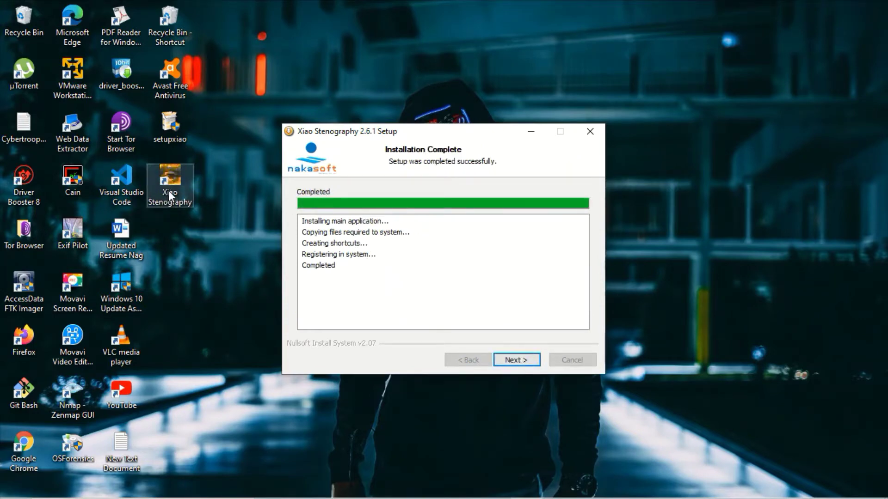
pyautogui.click(509, 361)
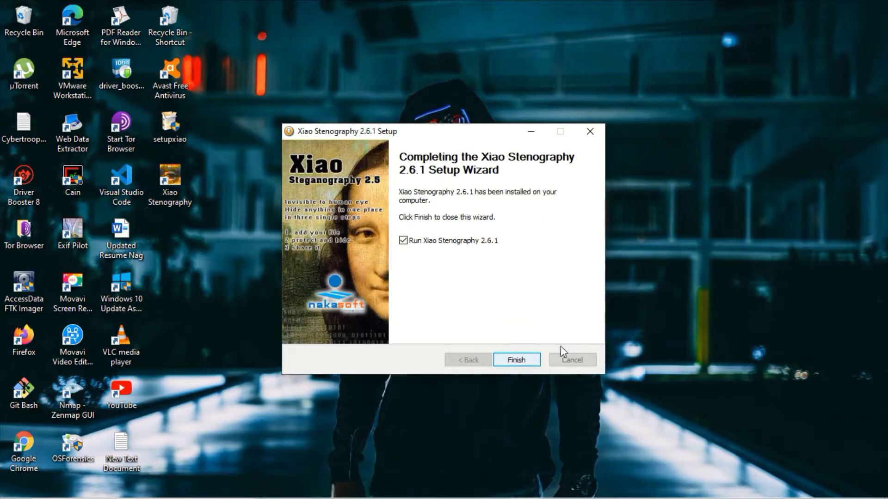
# Step: Finish setup so Xiao Steganography launches, then refresh the desktop
pyautogui.click(519, 360)
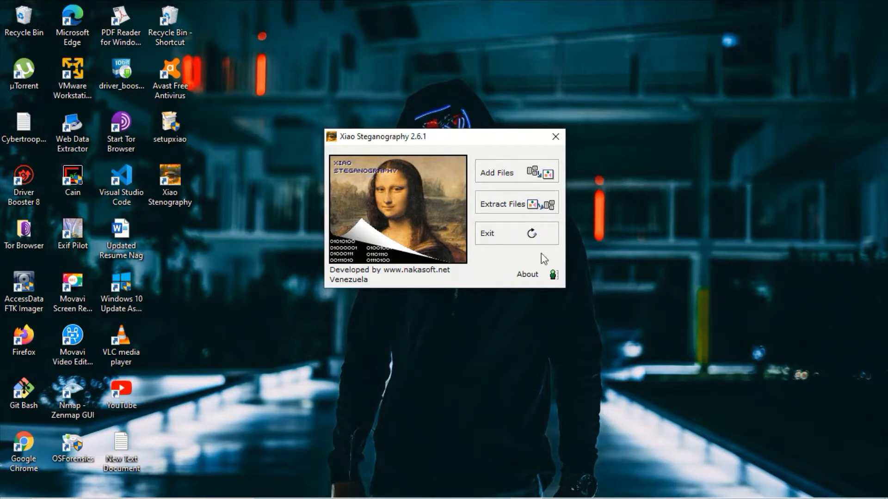
pyautogui.rightClick(258, 266)
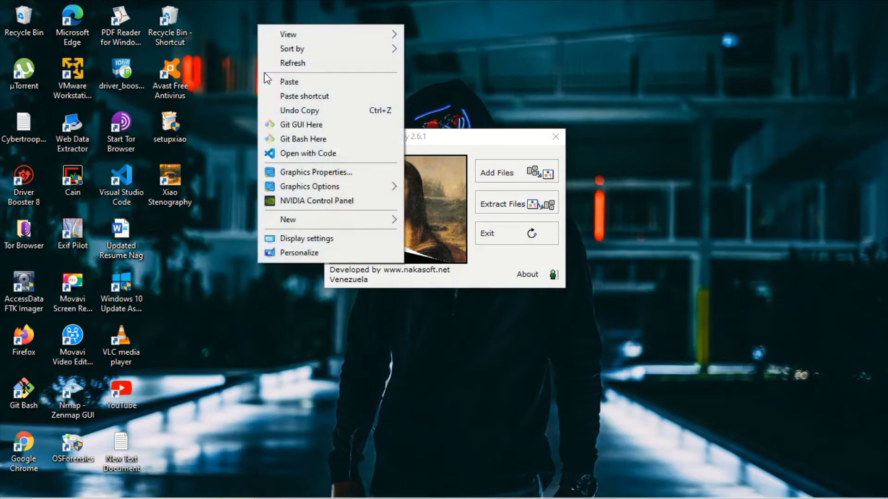
pyautogui.click(290, 63)
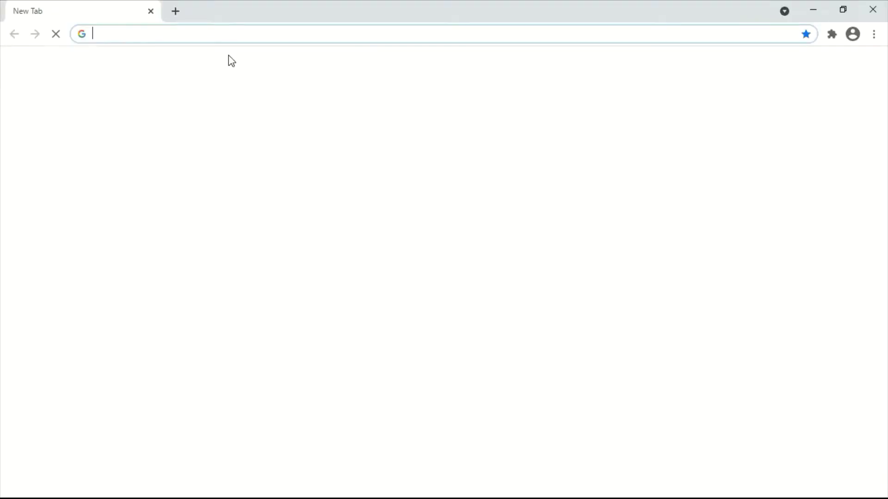
# Step: Search Google for 'anonymous meaning' and switch to image results
pyautogui.write('anca')
pyautogui.press('BackSpace')
pyautogui.press('BackSpace')
pyautogui.write('on')
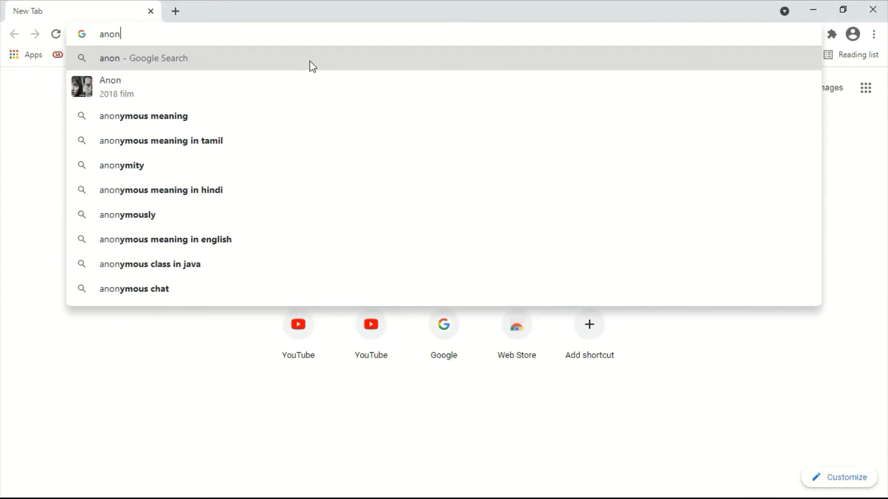
pyautogui.press('Down')
pyautogui.press('Down')
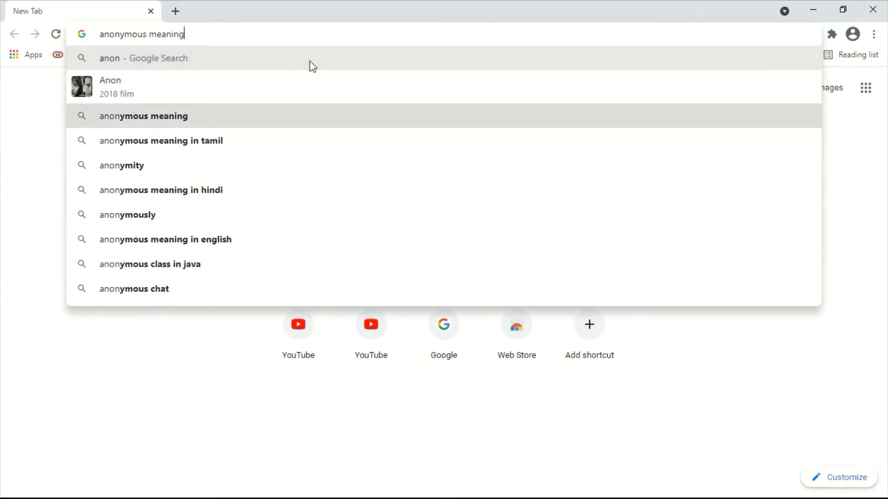
pyautogui.press('Return')
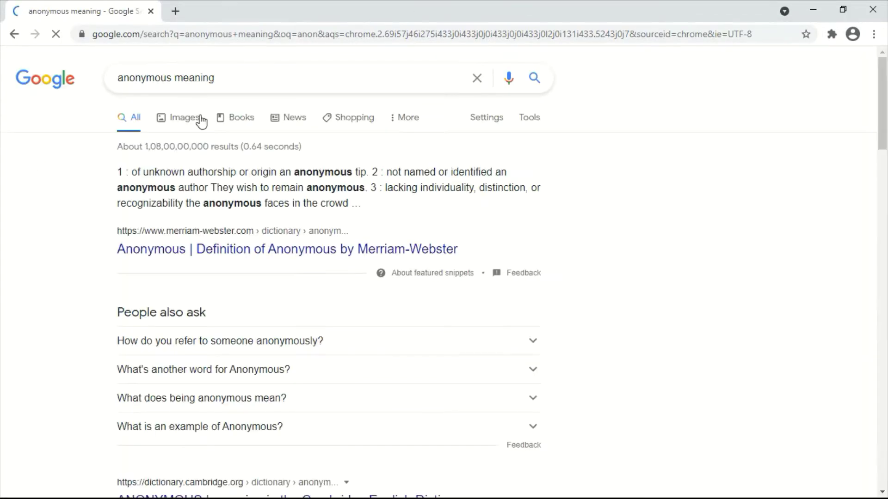
pyautogui.click(198, 123)
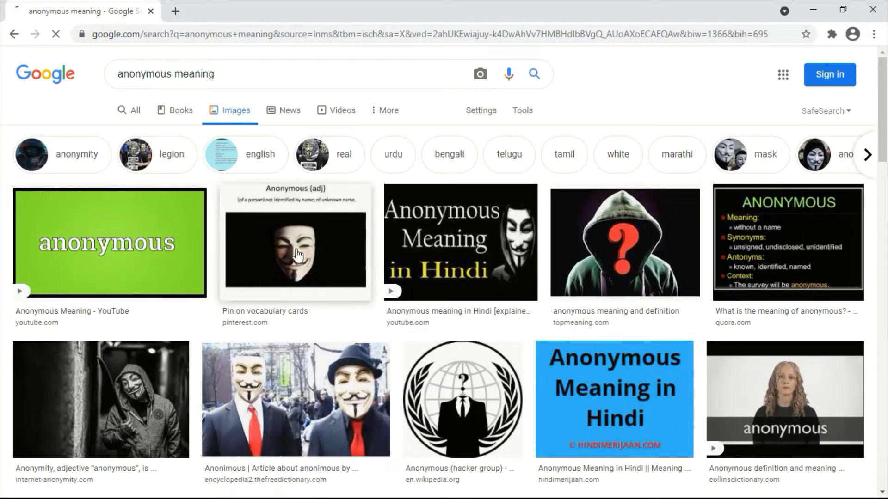
# Step: Save the Pinterest image result to the Desktop as download.jpg
pyautogui.rightClick(297, 255)
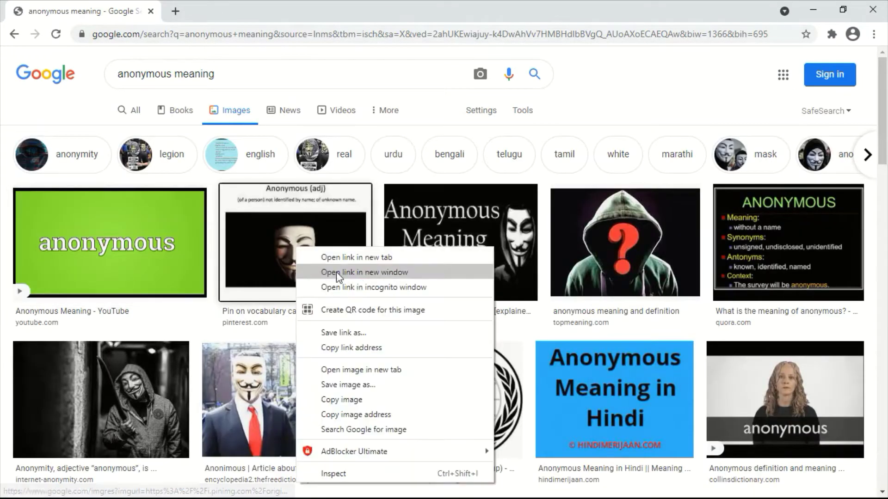
pyautogui.click(409, 379)
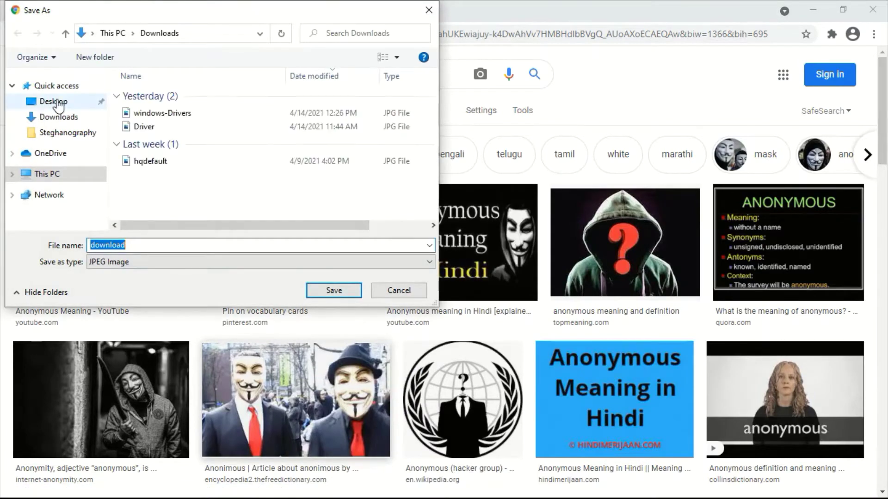
pyautogui.click(33, 102)
pyautogui.click(321, 291)
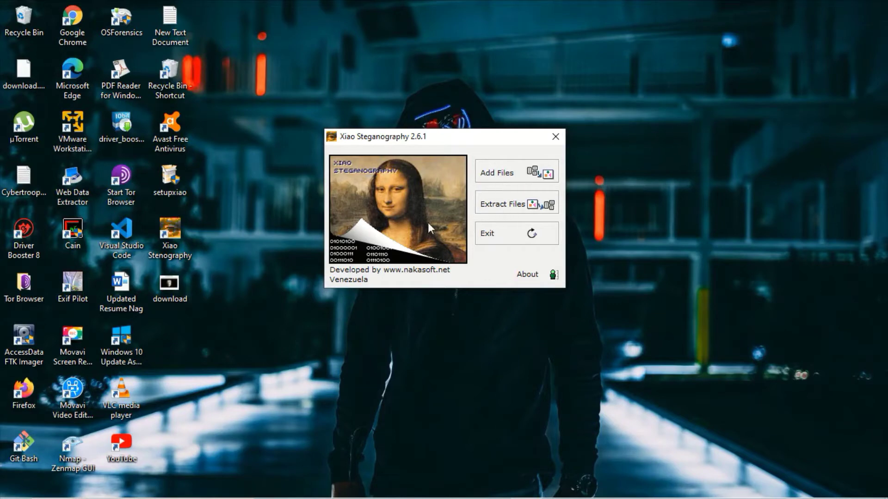
# Step: Open the download image's properties to confirm it is a 4.92 KB JPG file
pyautogui.click(165, 289)
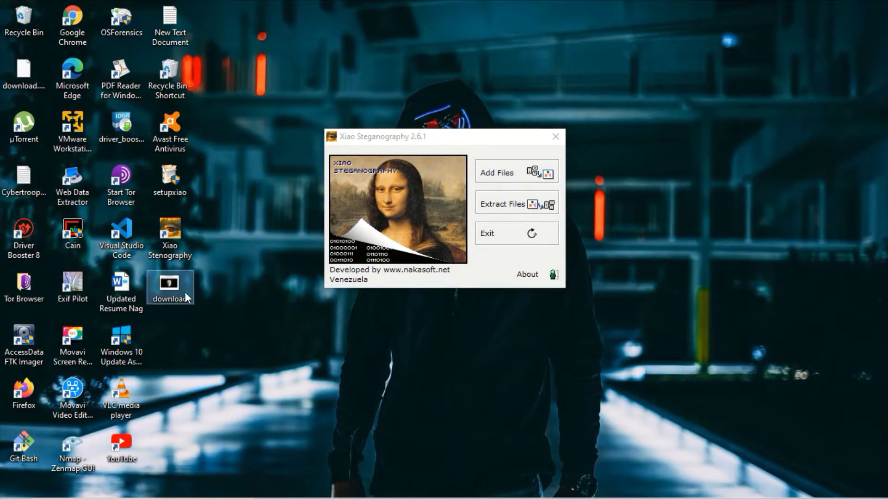
pyautogui.rightClick(184, 292)
pyautogui.click(252, 488)
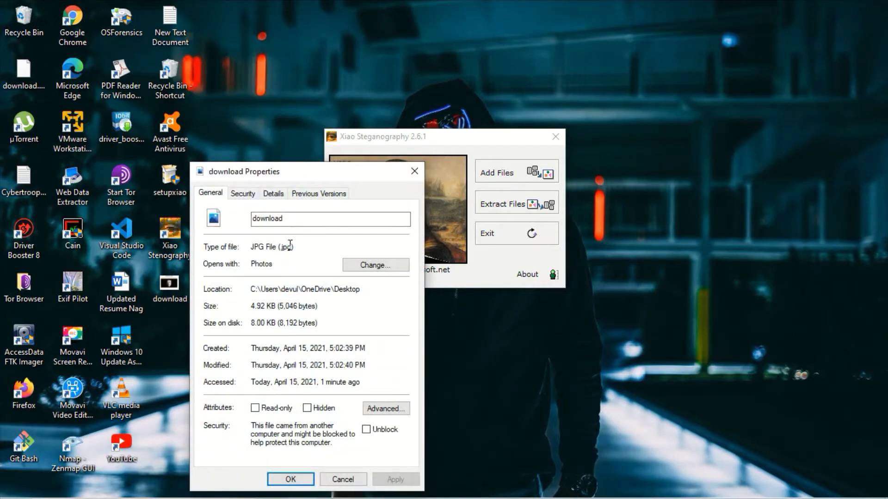
pyautogui.moveTo(254, 249)
pyautogui.mouseDown()
pyautogui.moveTo(294, 249)
pyautogui.moveTo(251, 248)
pyautogui.mouseUp()
pyautogui.click(286, 252)
# Step: Close the file properties window and refresh the desktop
pyautogui.click(307, 248)
pyautogui.click(415, 172)
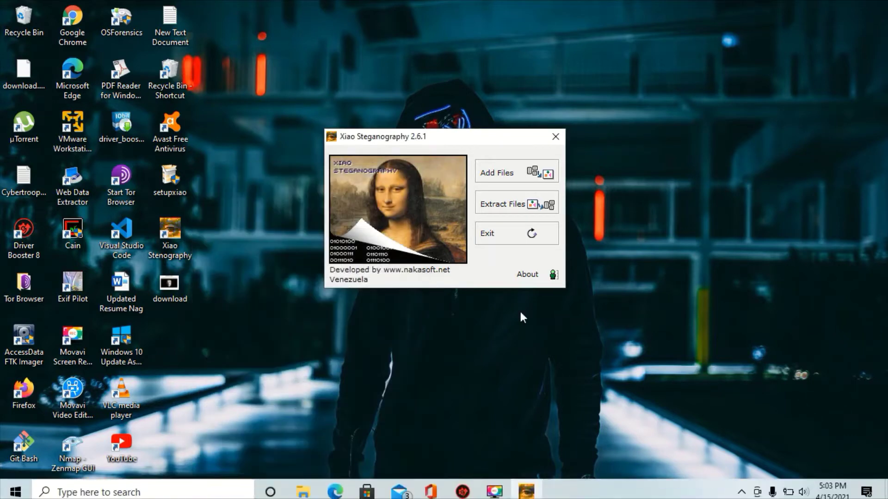
pyautogui.rightClick(631, 158)
pyautogui.click(666, 195)
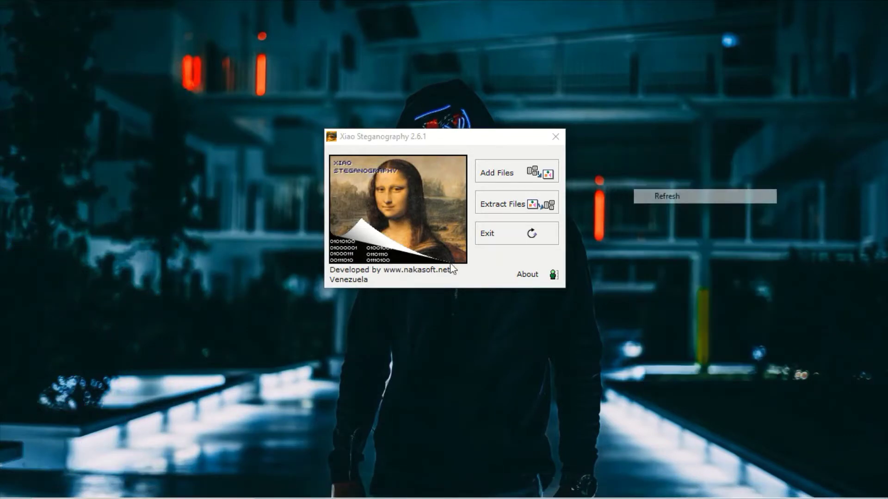
# Step: Launch Paint from Windows search
pyautogui.click(68, 485)
pyautogui.write('paint')
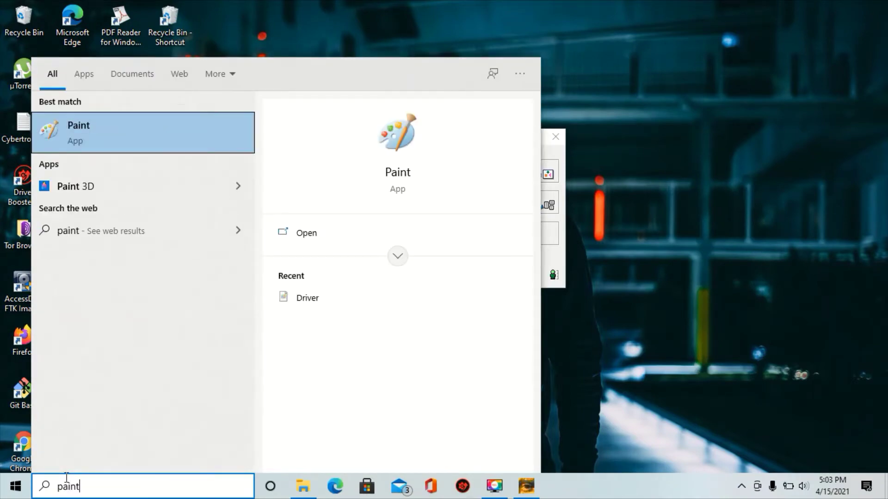
pyautogui.press('Return')
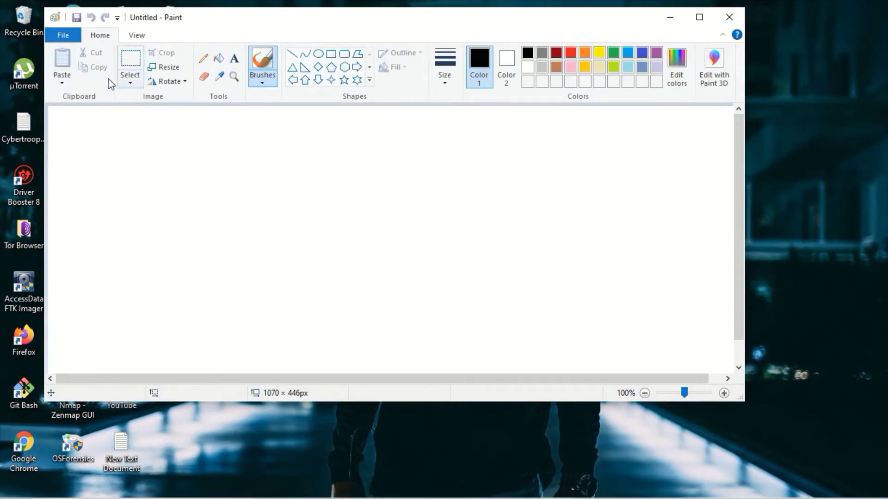
# Step: Drag the download image from the desktop into Paint, loading the 259 × 194 px picture
pyautogui.moveTo(369, 25); pyautogui.dragTo(489, 32)
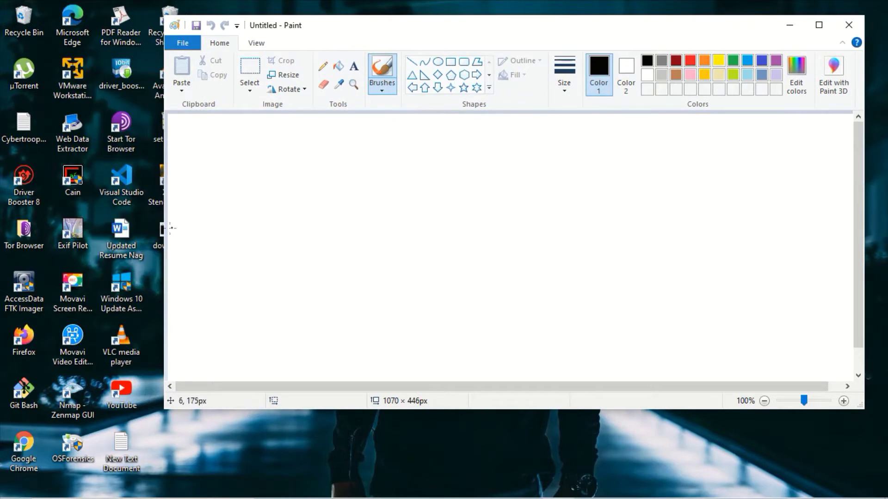
pyautogui.moveTo(344, 34); pyautogui.dragTo(369, 36)
pyautogui.moveTo(169, 234)
pyautogui.mouseDown()
pyautogui.moveTo(173, 242)
pyautogui.moveTo(347, 204)
pyautogui.mouseUp()
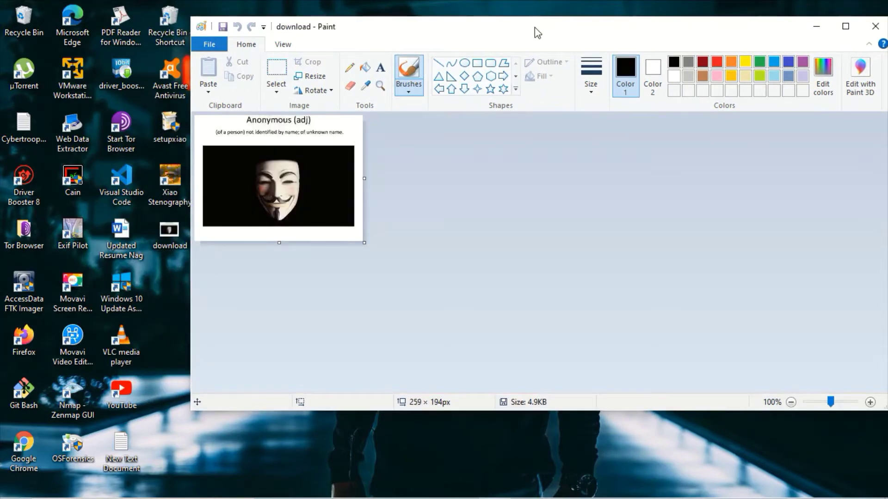
pyautogui.moveTo(533, 29); pyautogui.dragTo(371, 32)
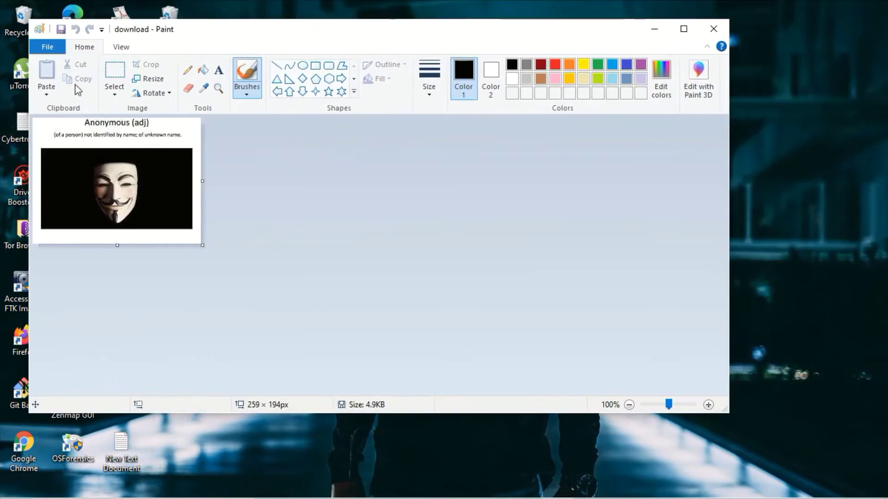
pyautogui.click(53, 48)
# Step: Save the image to the Desktop as download in 24-bit Bitmap (*.bmp;*.dib) format
pyautogui.click(89, 162)
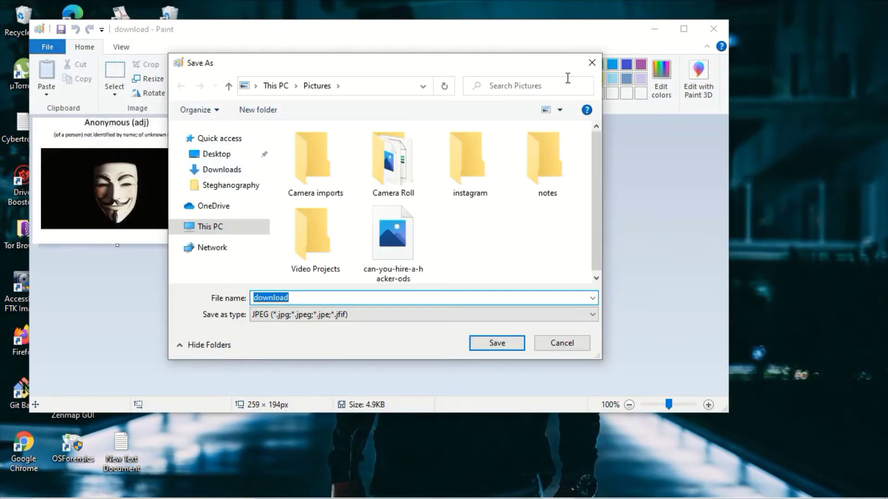
pyautogui.click(590, 315)
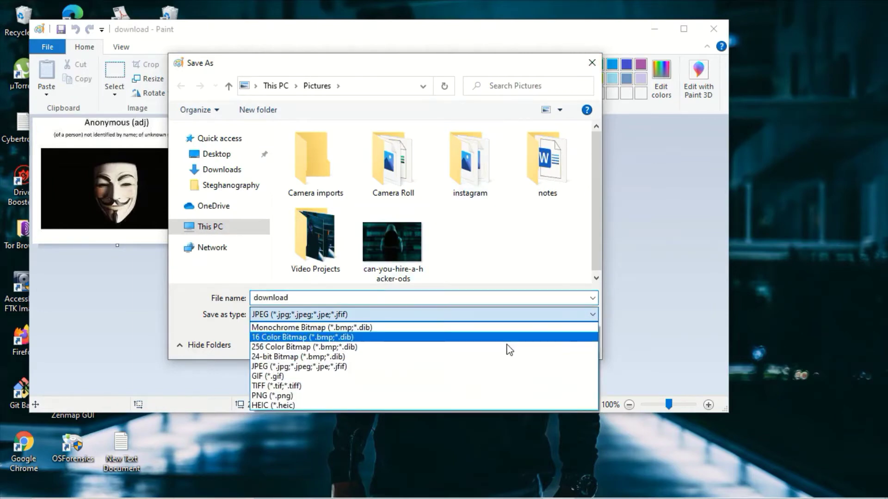
pyautogui.click(353, 357)
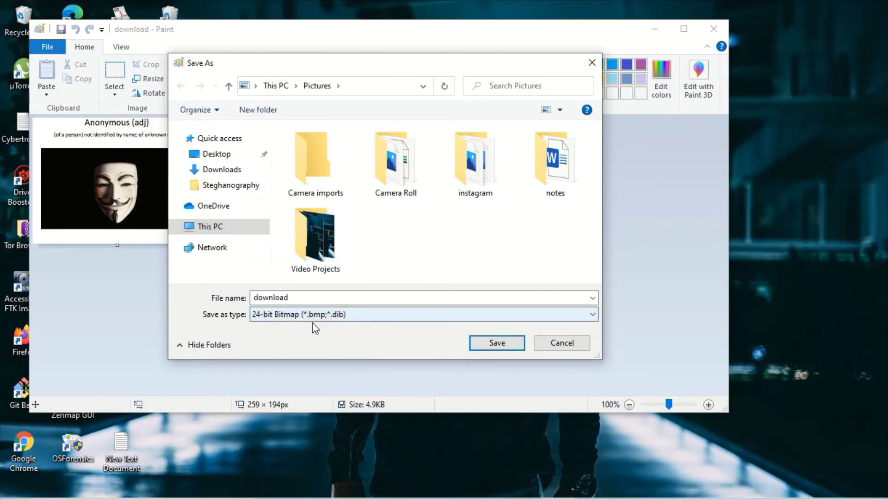
pyautogui.click(226, 155)
pyautogui.click(495, 346)
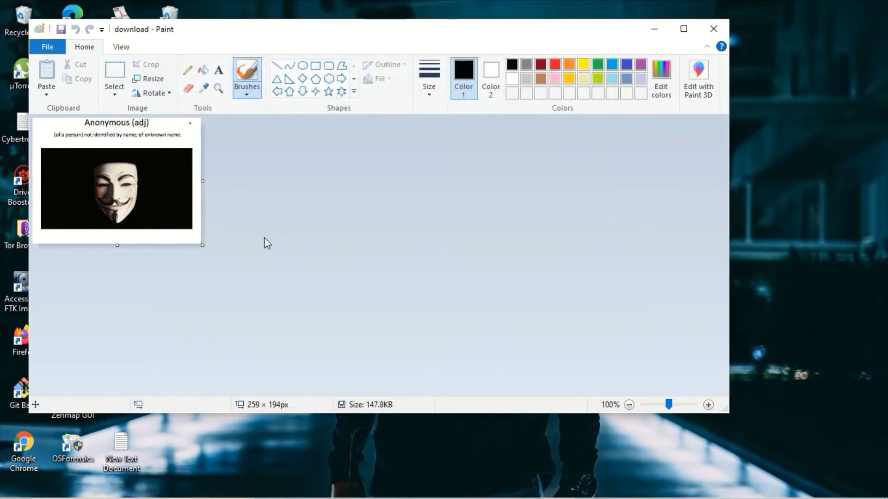
# Step: Close Paint and check the download file's properties, confirming it is now a BMP File
pyautogui.click(713, 29)
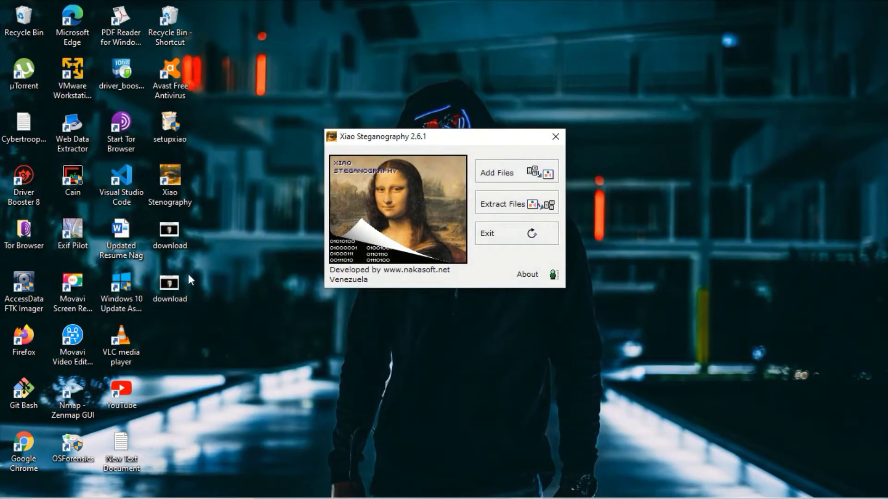
pyautogui.click(178, 222)
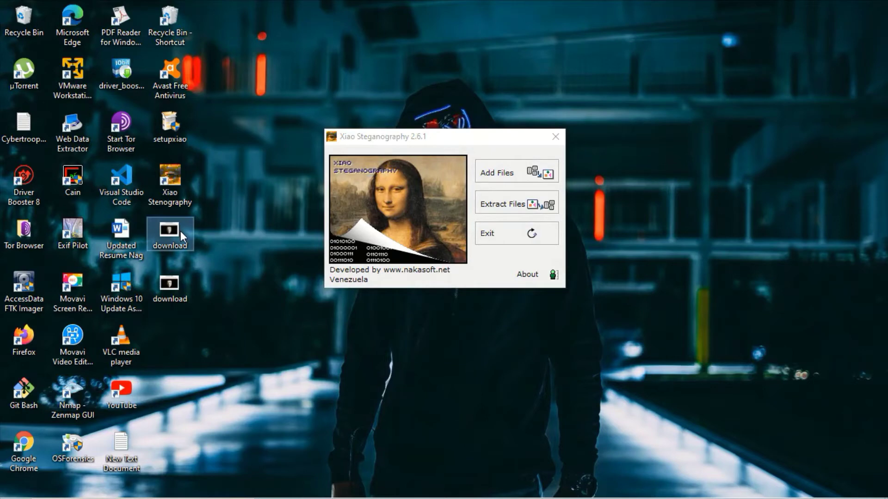
pyautogui.rightClick(180, 231)
pyautogui.click(636, 365)
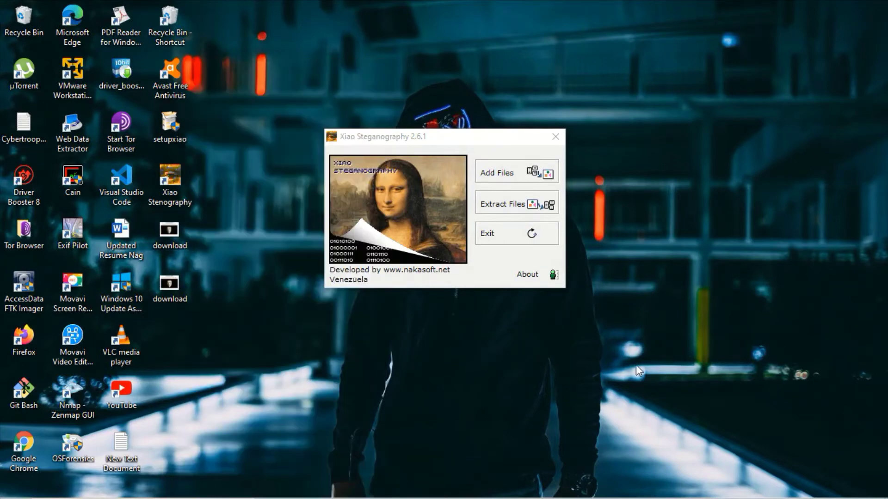
pyautogui.rightClick(182, 300)
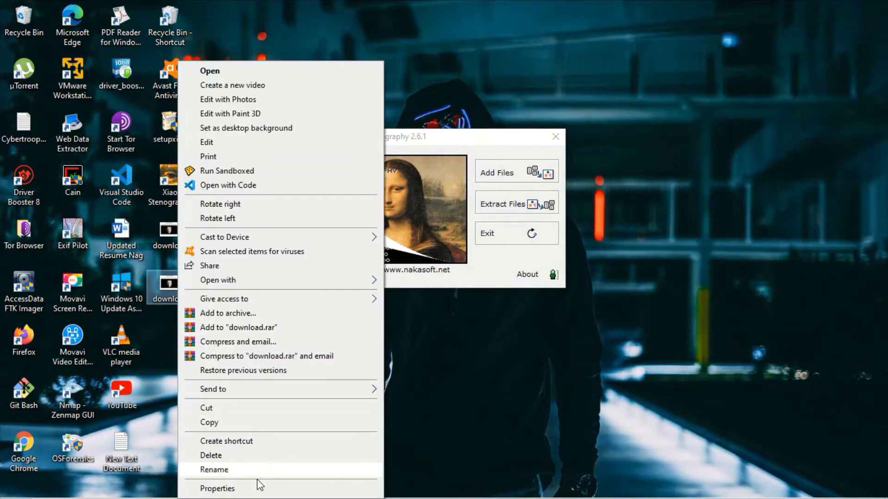
pyautogui.click(250, 487)
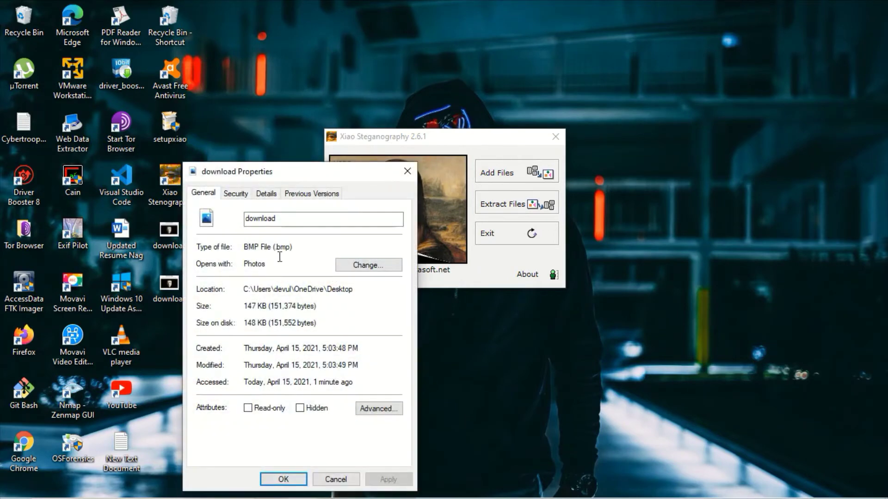
pyautogui.moveTo(287, 246); pyautogui.dragTo(303, 247)
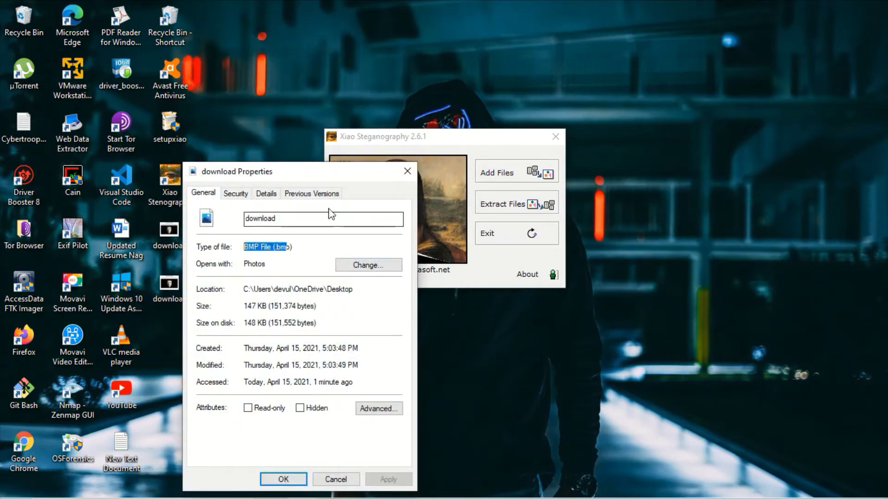
pyautogui.click(408, 169)
# Step: Refresh the desktop, recheck download's properties showing the 147 KB BMP, and refresh again
pyautogui.click(178, 231)
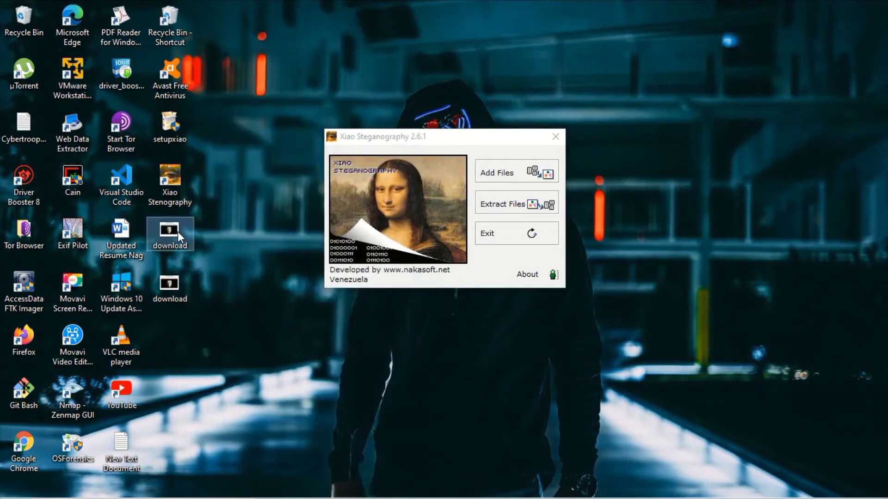
pyautogui.click(680, 160)
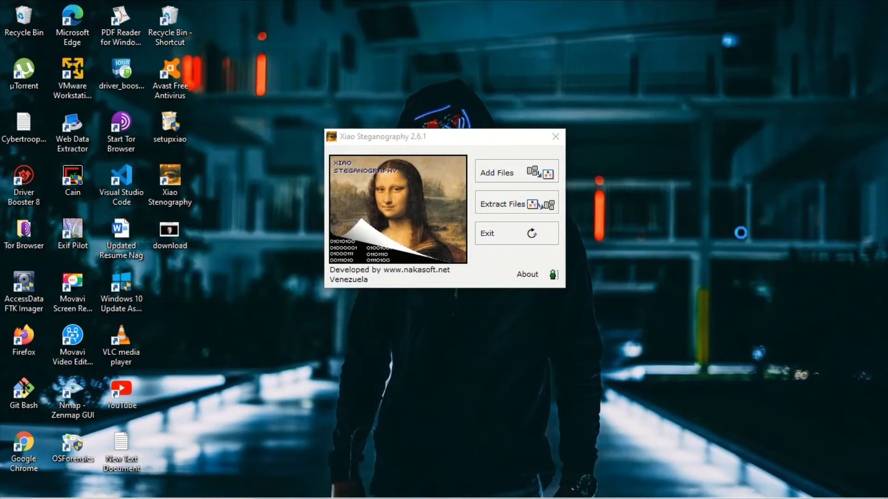
pyautogui.rightClick(671, 146)
pyautogui.click(696, 182)
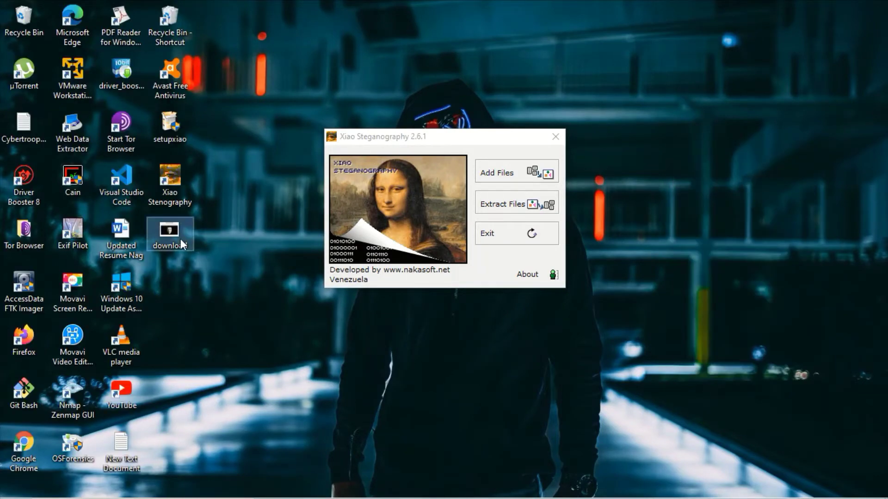
pyautogui.rightClick(180, 238)
pyautogui.click(259, 487)
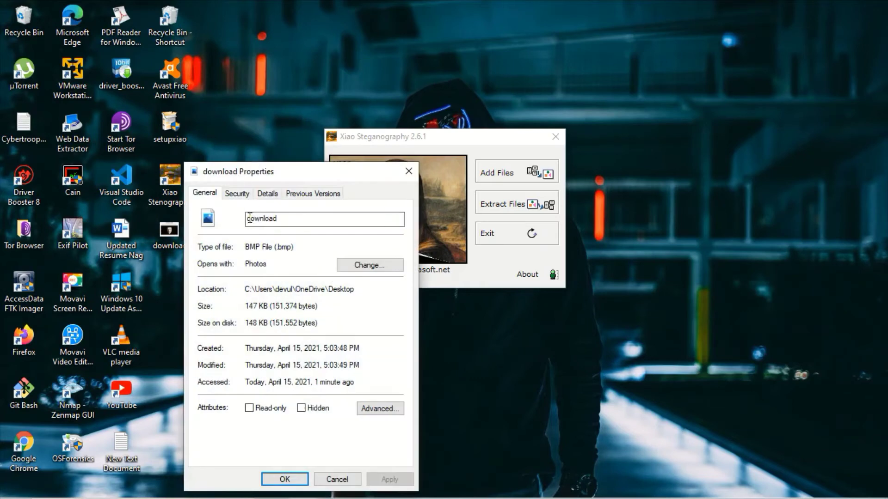
pyautogui.click(409, 171)
pyautogui.rightClick(786, 102)
pyautogui.click(781, 139)
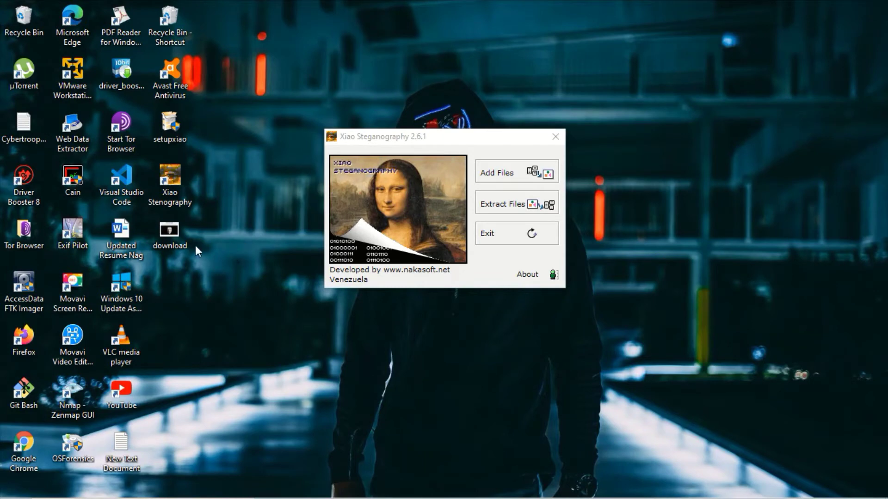
# Step: In Add Files, load download.bmp (259 × 194, 24-bit) from the Desktop as the target file
pyautogui.click(501, 177)
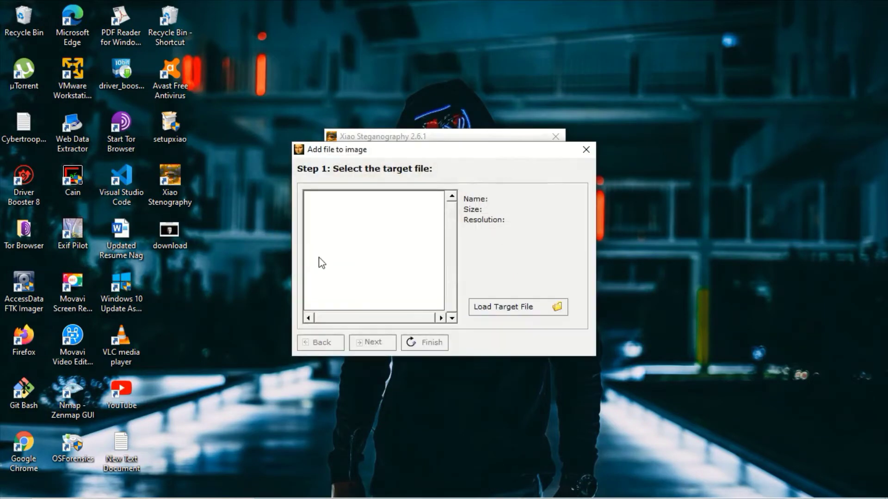
pyautogui.click(500, 309)
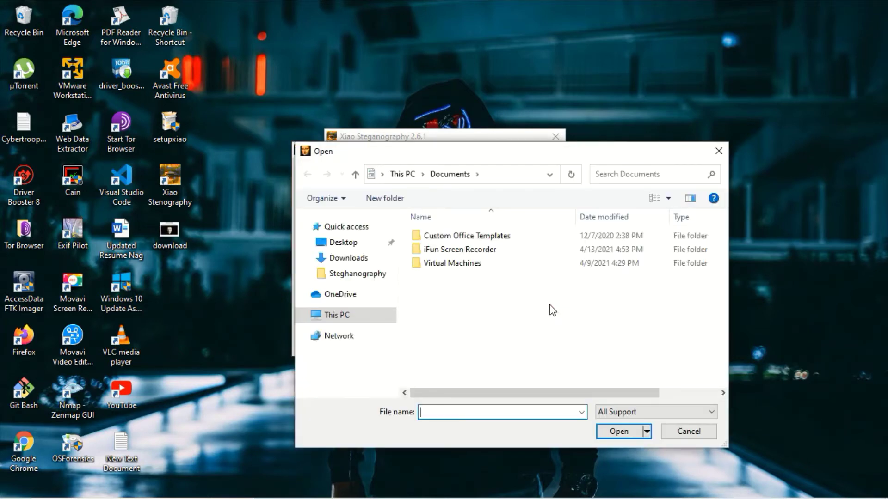
pyautogui.click(342, 244)
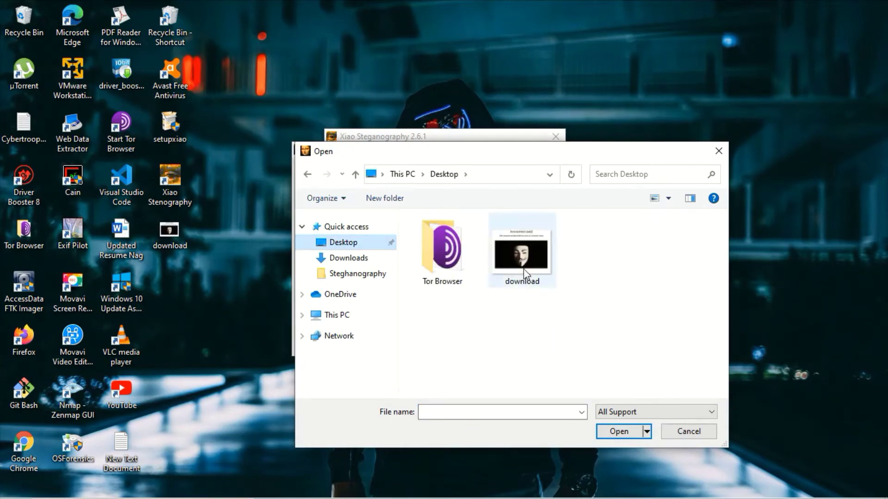
pyautogui.click(525, 273)
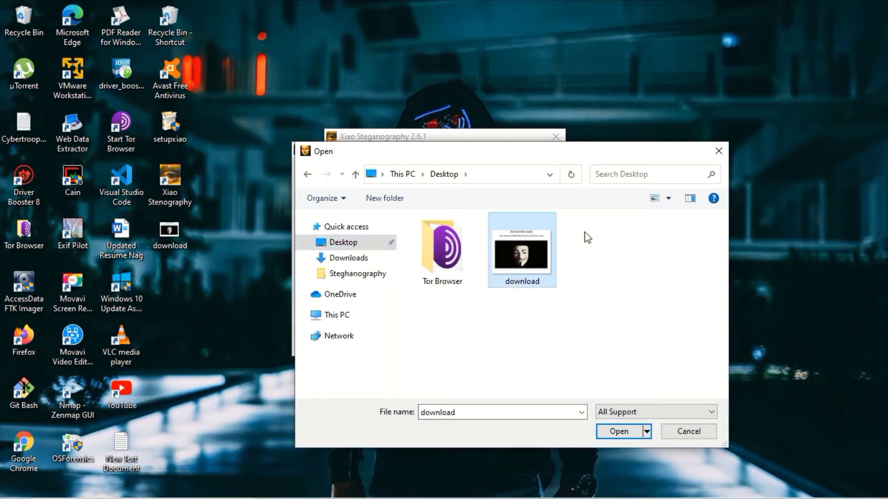
pyautogui.click(618, 435)
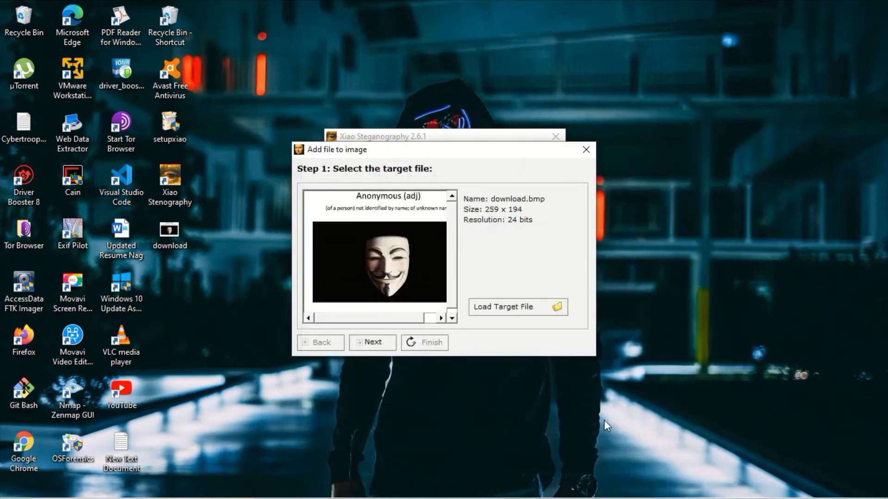
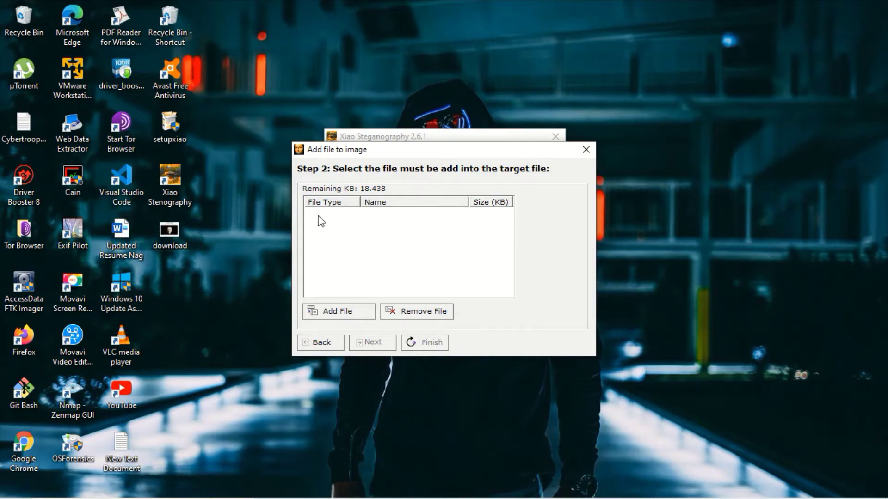
pyautogui.click(364, 314)
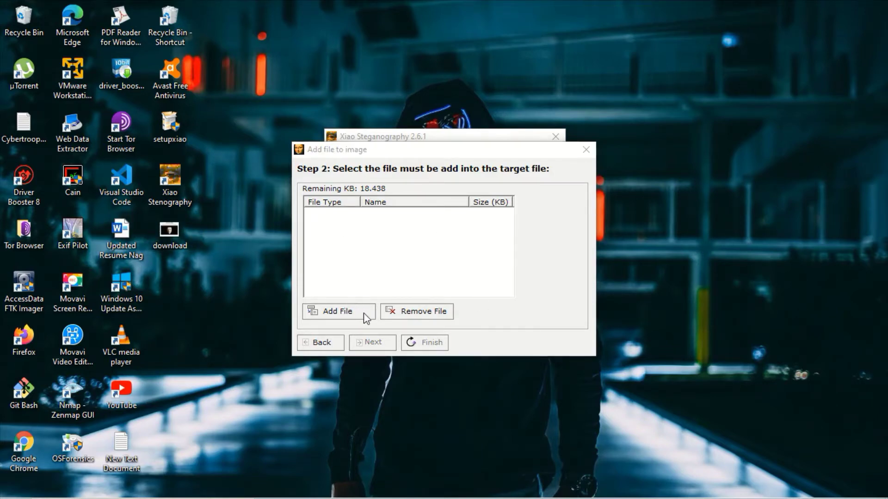
pyautogui.scroll(-10, 561, 298)
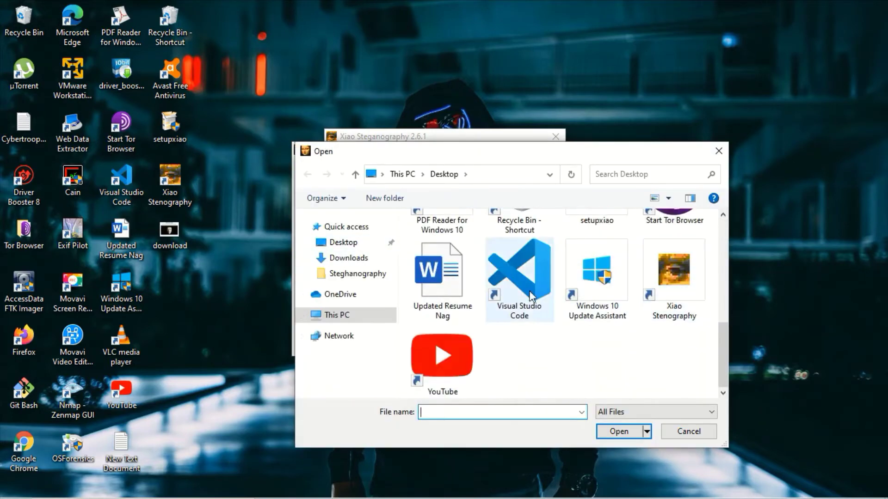
pyautogui.scroll(3, 543, 283)
pyautogui.scroll(3, 543, 282)
pyautogui.scroll(-6, 543, 283)
pyautogui.scroll(3, 509, 289)
pyautogui.scroll(2, 462, 287)
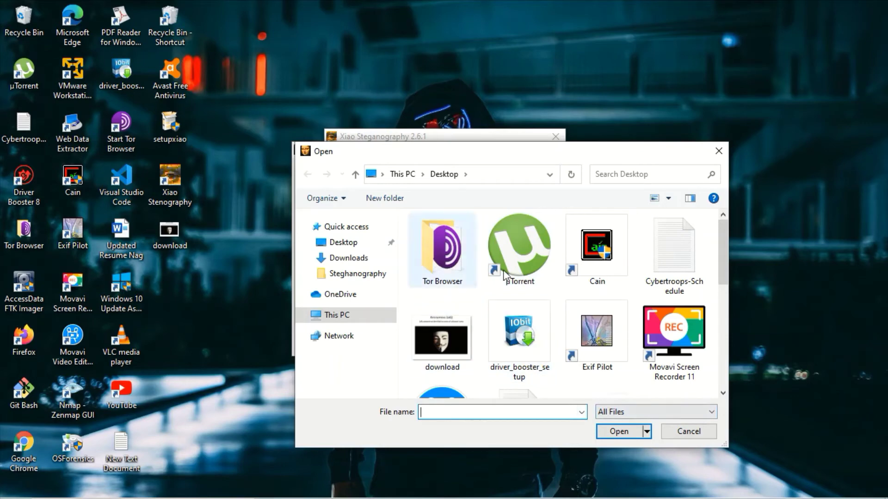
pyautogui.click(718, 151)
pyautogui.moveTo(447, 152); pyautogui.dragTo(403, 90)
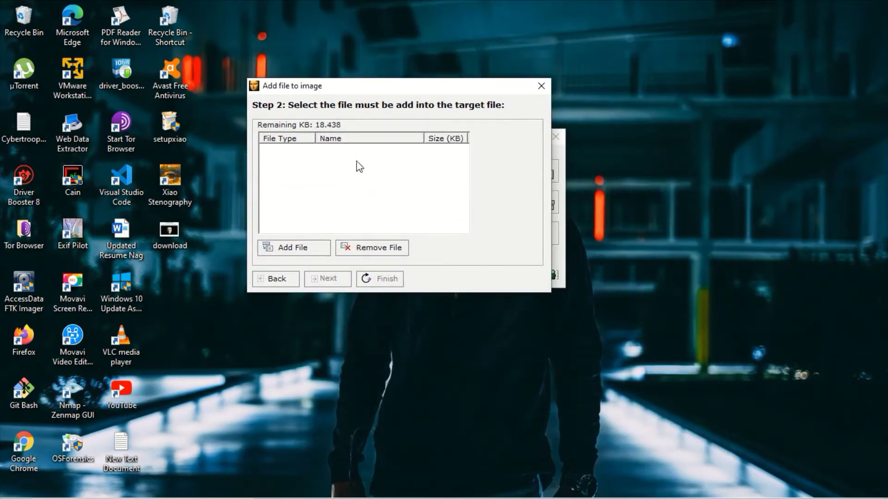
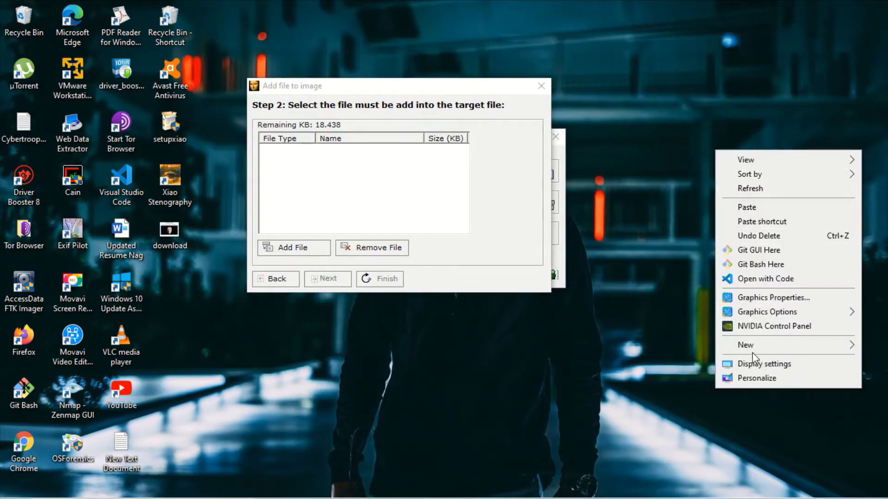
# Step: Create a second blank text document, 'New Text Document (2)', on the Windows desktop
pyautogui.moveTo(754, 347)
pyautogui.click(572, 316)
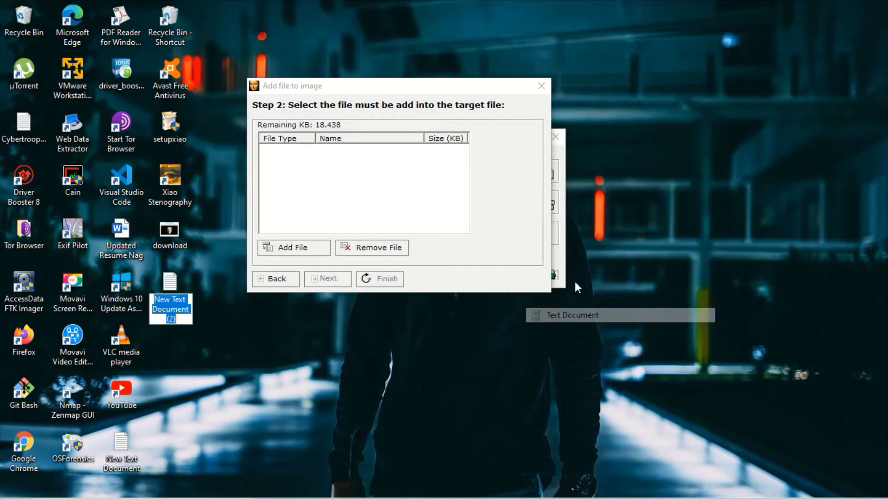
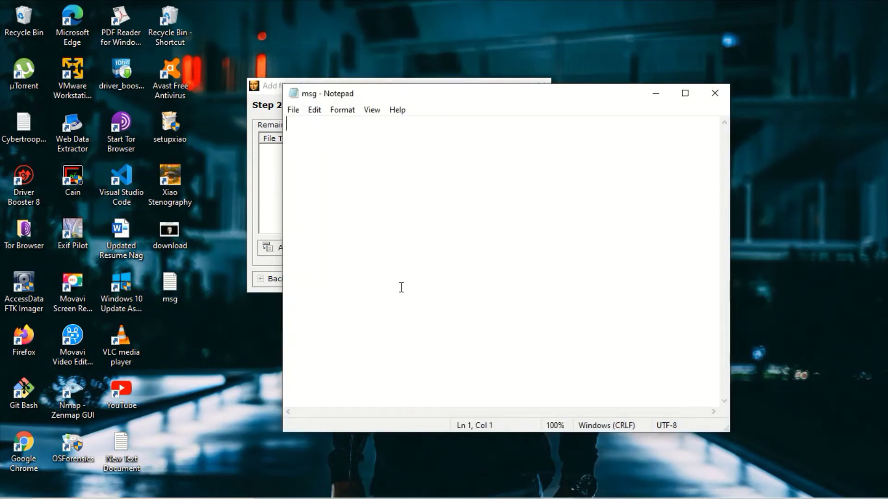
# Step: Type the message 'hey i will meet you later' into the msg document
pyautogui.write('h')
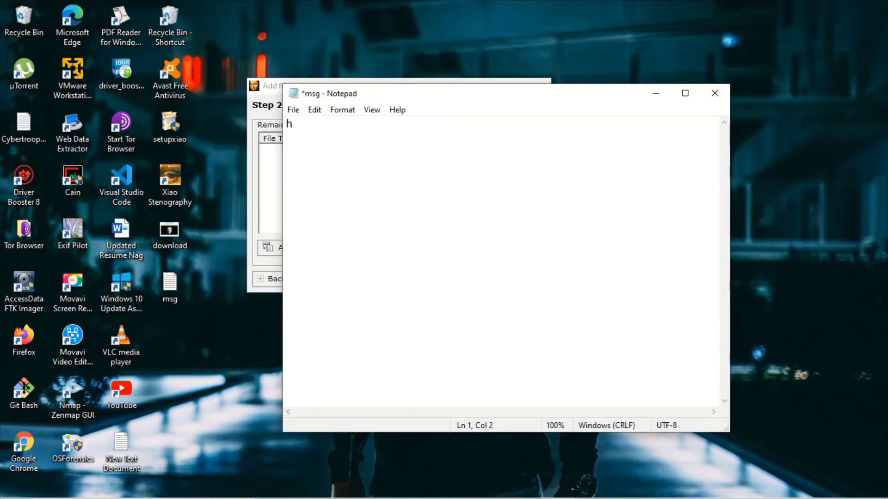
pyautogui.write('ey i will mee')
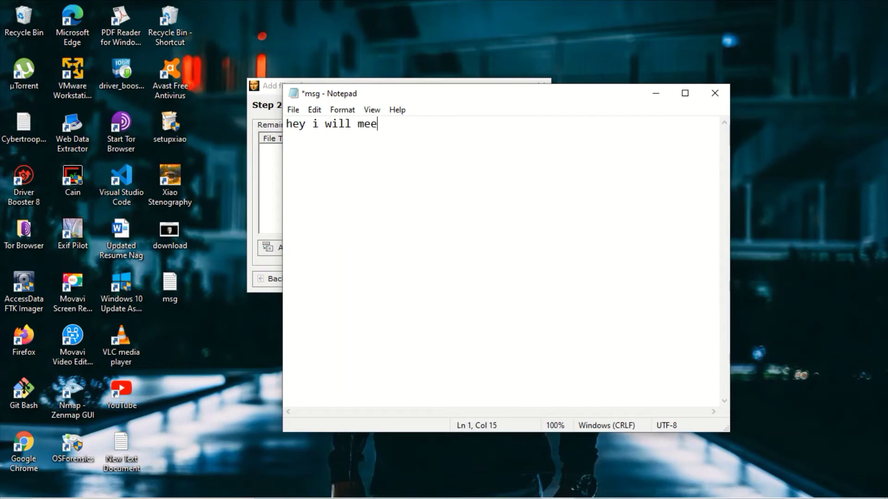
pyautogui.write('t you later')
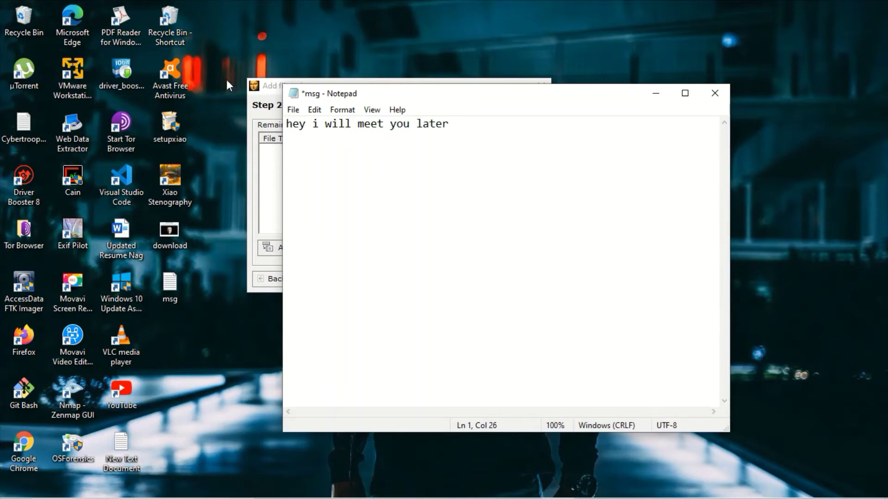
# Step: Select and deselect the message line, then bring up the File menu's saving commands
pyautogui.moveTo(464, 128); pyautogui.dragTo(266, 123)
pyautogui.click(375, 168)
pyautogui.click(292, 111)
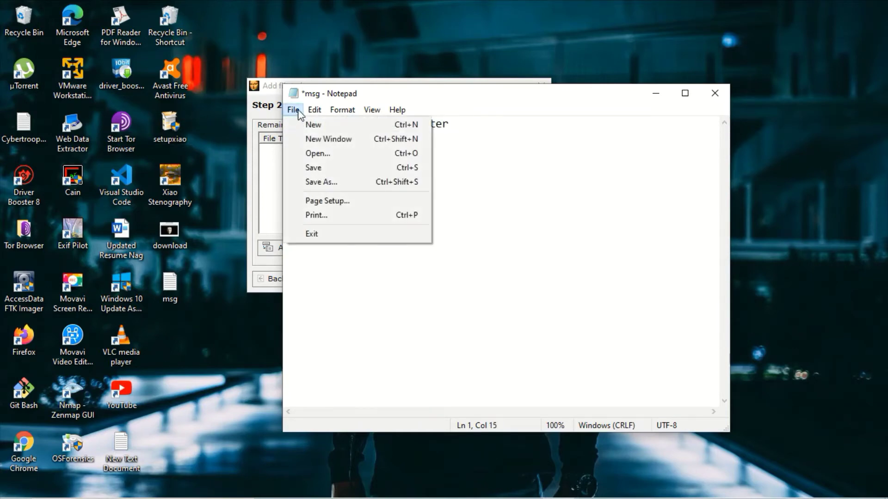
pyautogui.moveTo(307, 117)
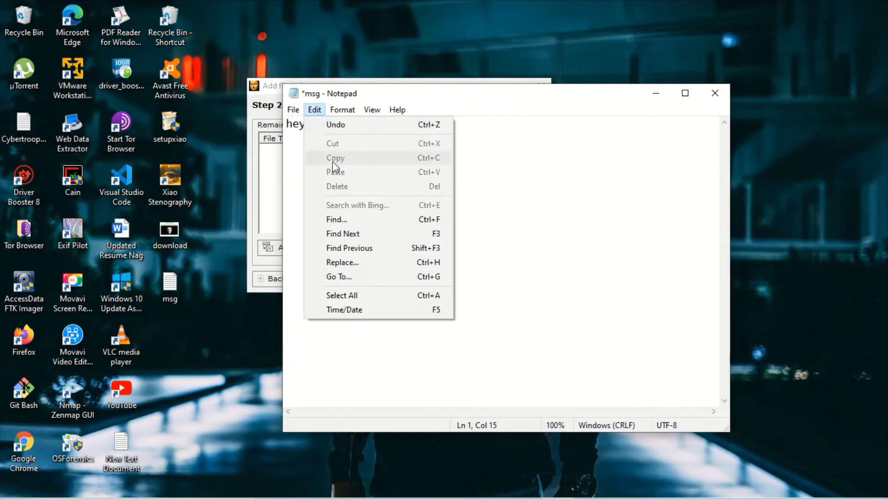
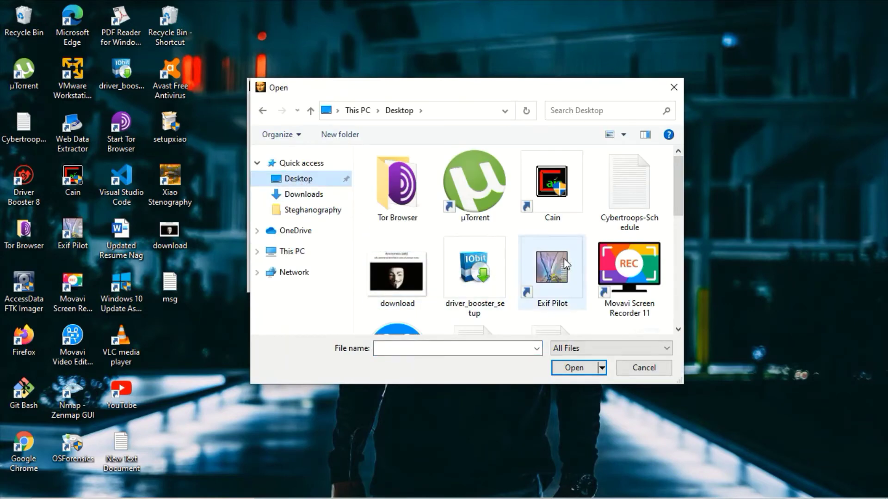
# Step: Choose the msg text file (0.024 KB) on the Desktop as the file to hide
pyautogui.scroll(-5, 488, 265)
pyautogui.scroll(3, 488, 265)
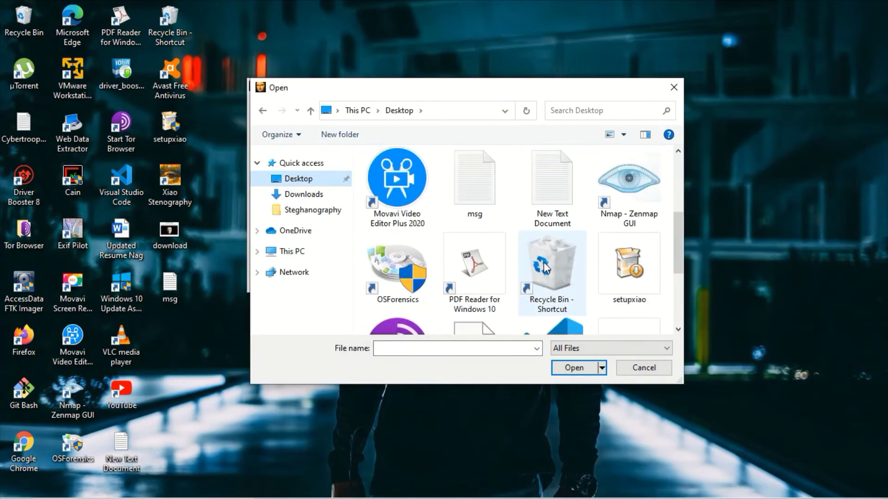
pyautogui.scroll(-2, 635, 211)
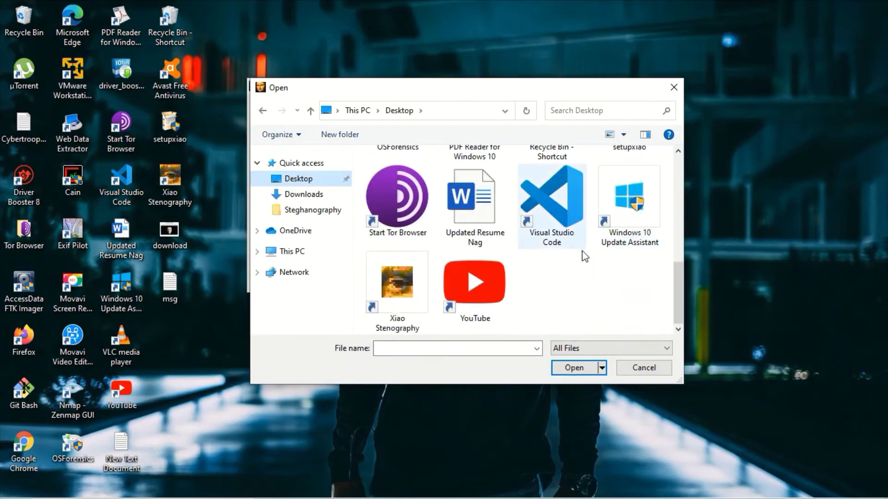
pyautogui.scroll(2, 554, 249)
pyautogui.click(472, 187)
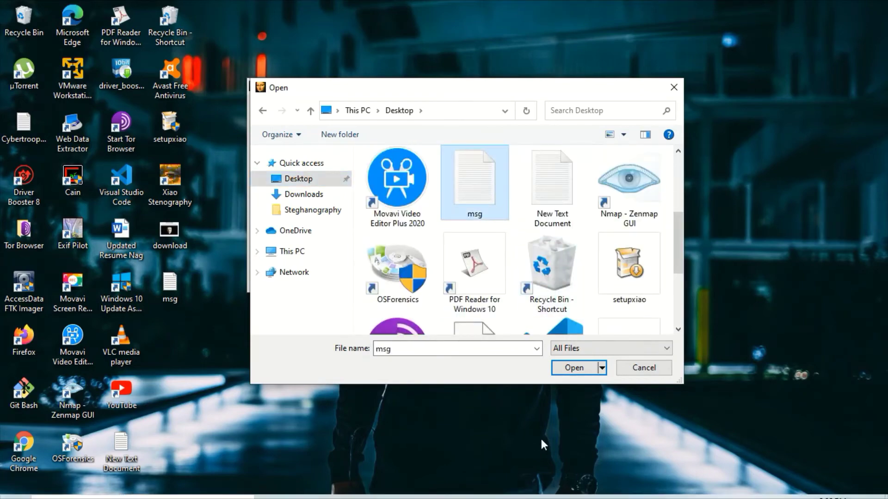
pyautogui.click(573, 367)
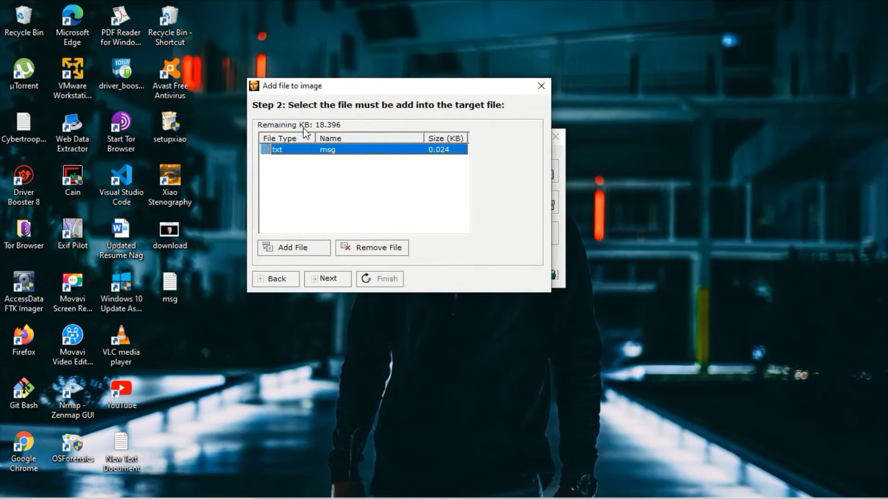
# Step: Continue to Step 3, Encryption Options, with msg queued for embedding
pyautogui.click(329, 279)
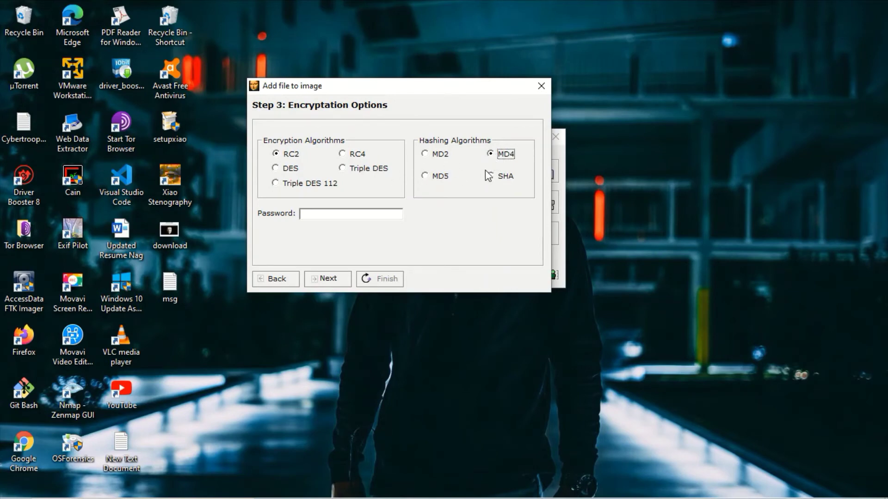
# Step: Keep RC2 encryption, settle on MD4 hashing instead of MD5, and begin entering the password
pyautogui.click(430, 179)
pyautogui.press('Up')
pyautogui.click(342, 216)
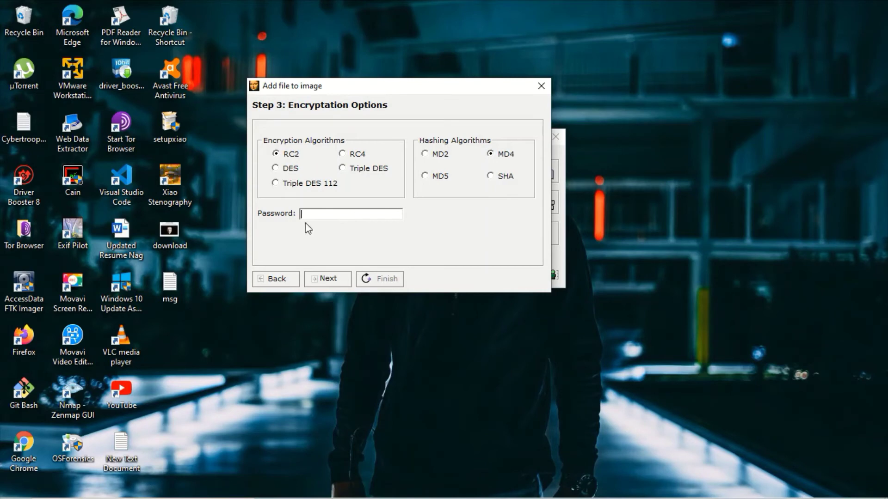
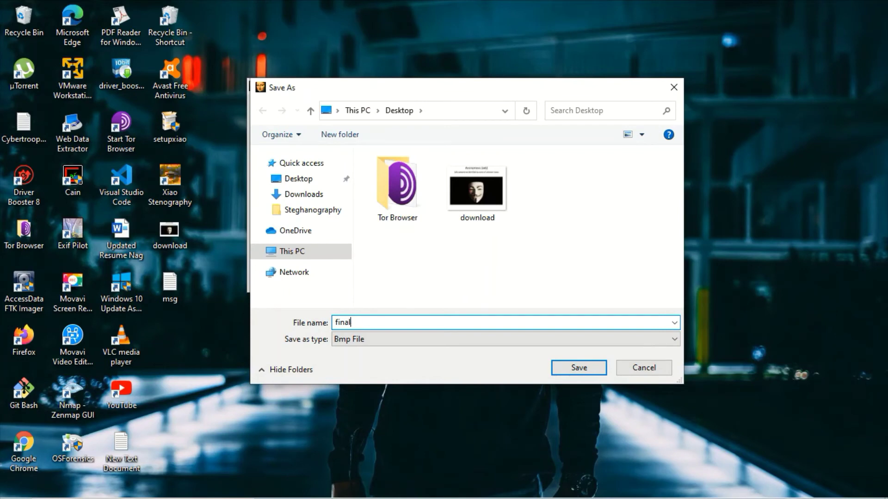
# Step: Save the joined image as final.bmp on the Desktop, close the wizard, and refresh the desktop
pyautogui.click(297, 178)
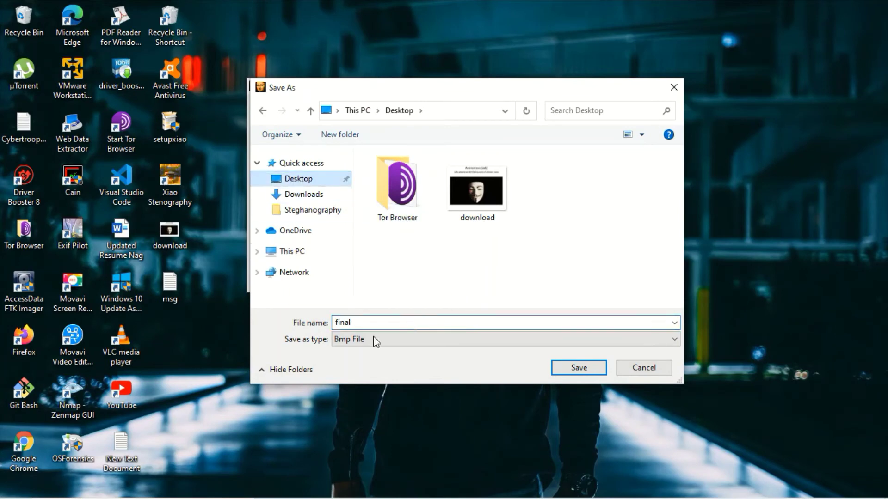
pyautogui.click(580, 367)
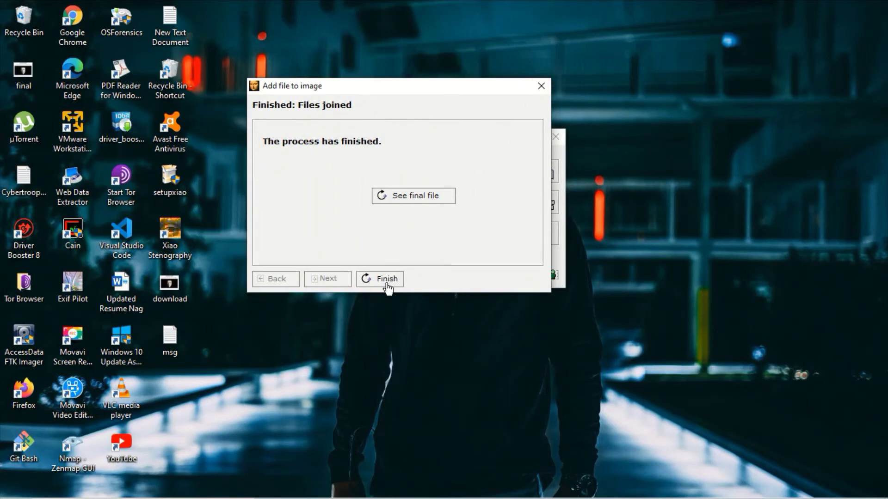
pyautogui.click(541, 86)
pyautogui.rightClick(698, 87)
pyautogui.click(727, 125)
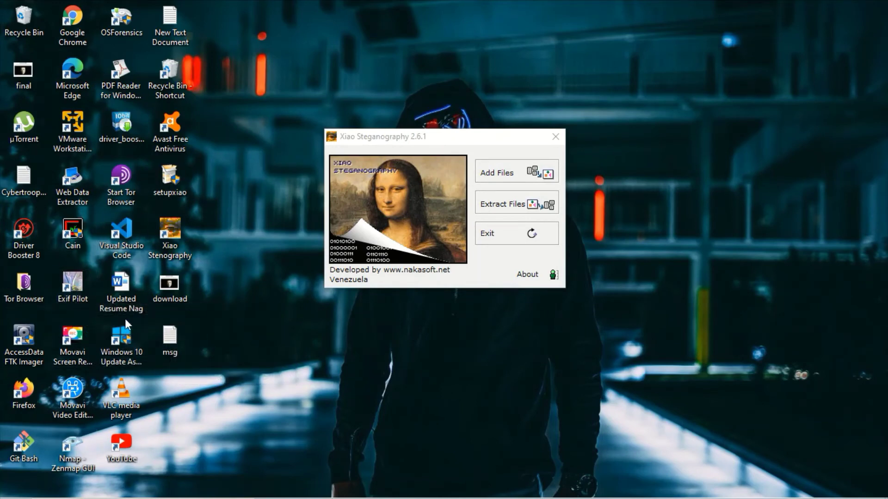
pyautogui.press('f')
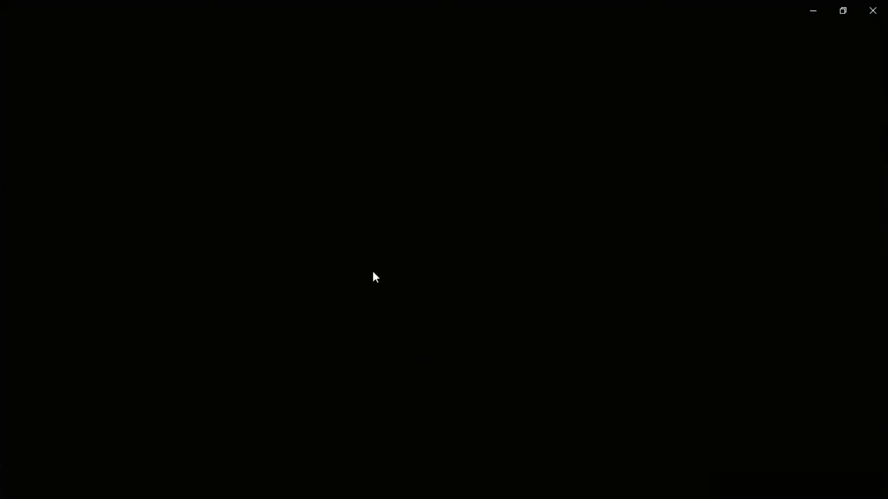
pyautogui.click(842, 11)
pyautogui.moveTo(504, 87); pyautogui.dragTo(549, 59)
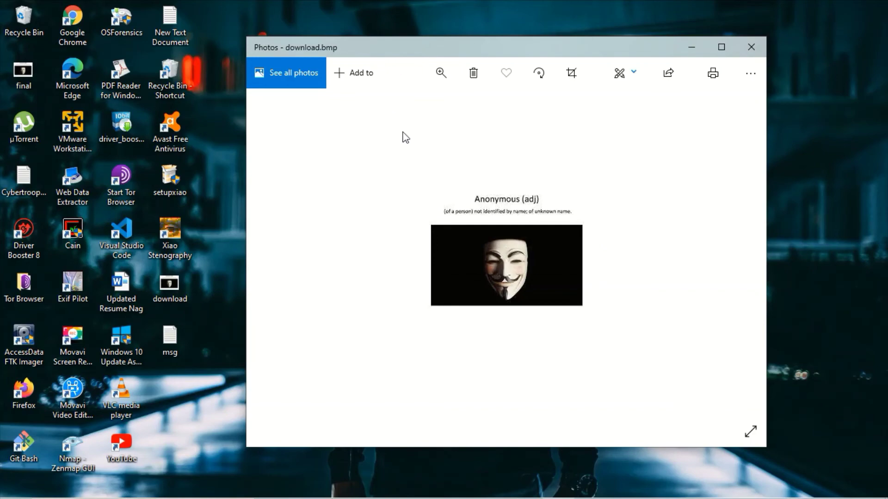
pyautogui.click(174, 284)
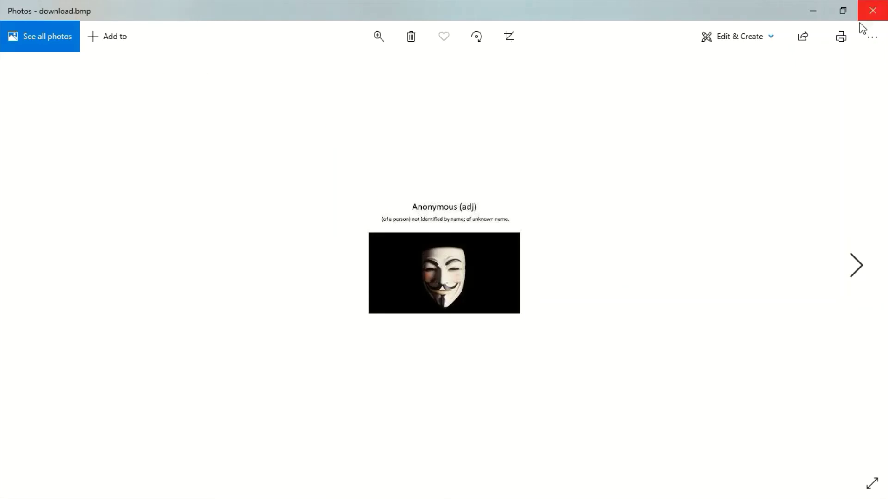
pyautogui.click(873, 10)
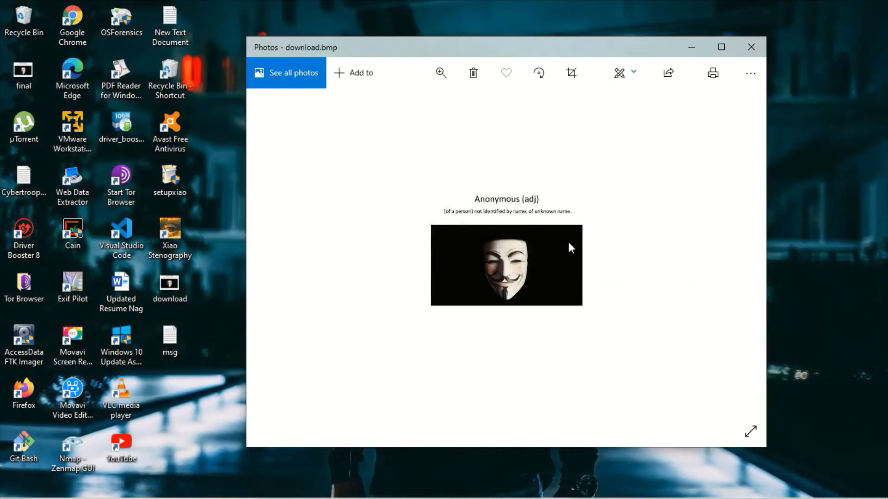
pyautogui.click(751, 46)
pyautogui.rightClick(608, 79)
pyautogui.click(641, 117)
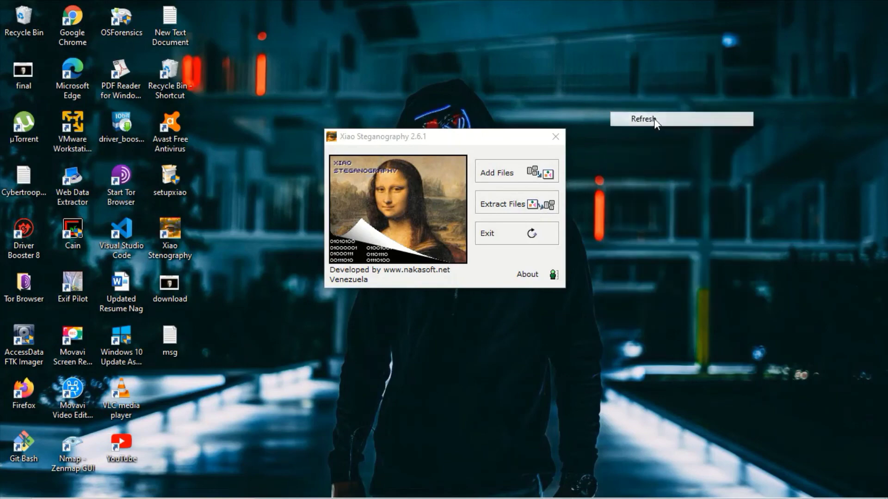
pyautogui.rightClick(28, 80)
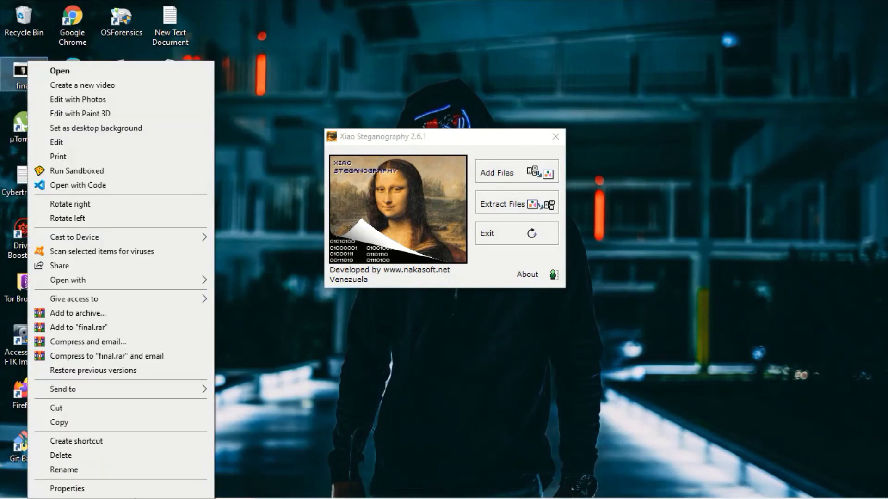
pyautogui.click(67, 486)
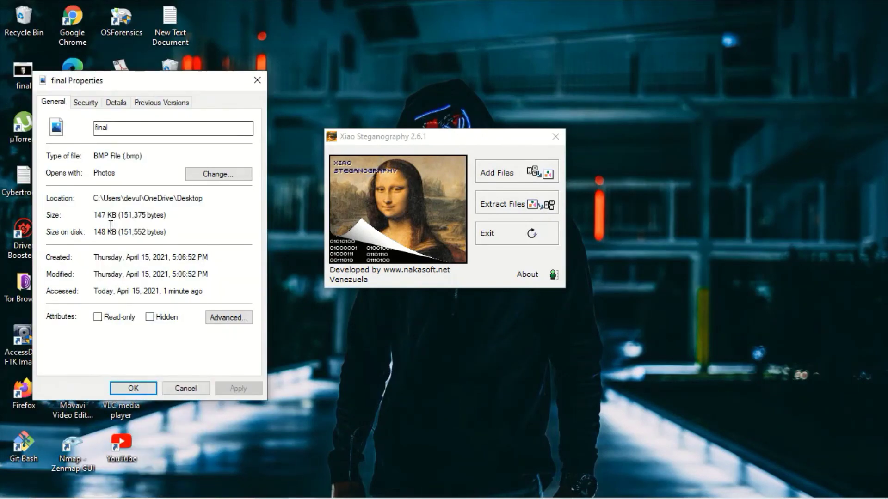
pyautogui.moveTo(96, 218); pyautogui.dragTo(119, 217)
pyautogui.click(119, 217)
pyautogui.click(257, 81)
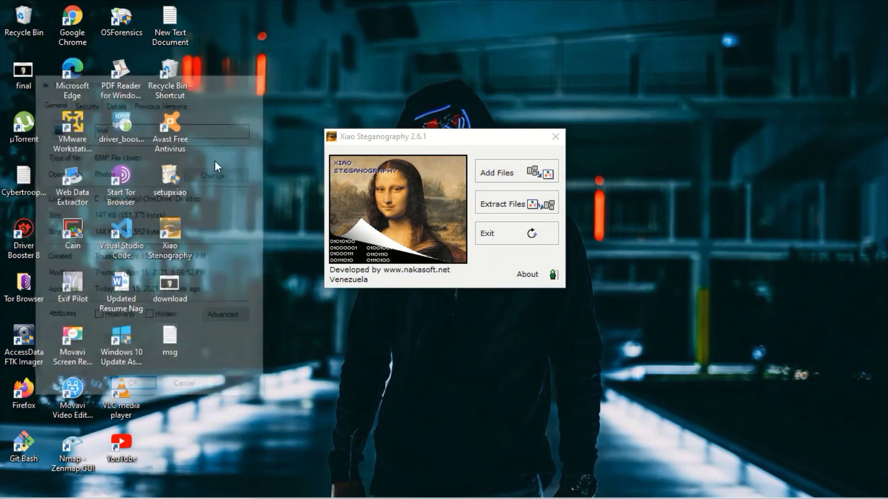
pyautogui.rightClick(167, 294)
pyautogui.click(231, 484)
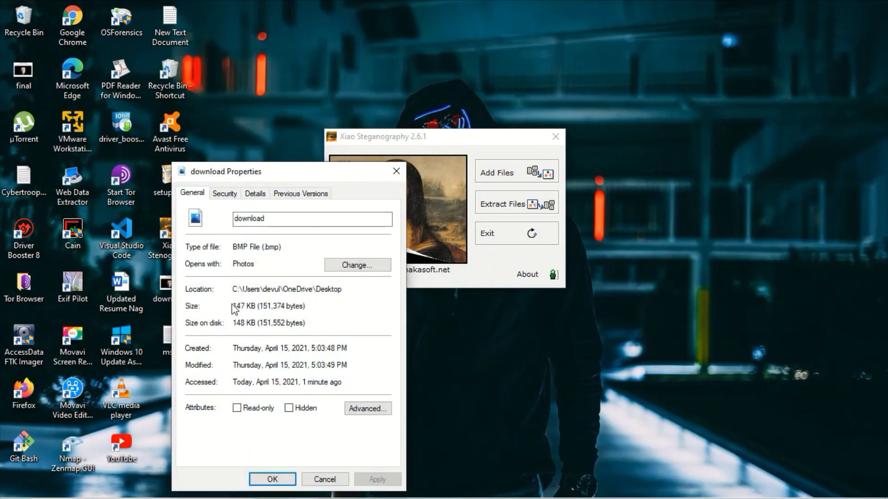
pyautogui.moveTo(307, 306); pyautogui.dragTo(240, 314)
pyautogui.click(316, 323)
pyautogui.click(396, 171)
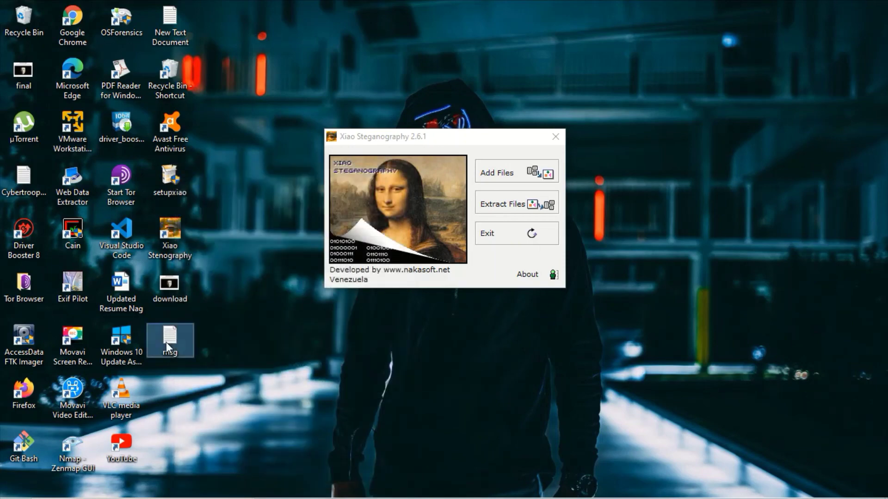
pyautogui.rightClick(232, 247)
pyautogui.click(283, 289)
pyautogui.rightClick(654, 124)
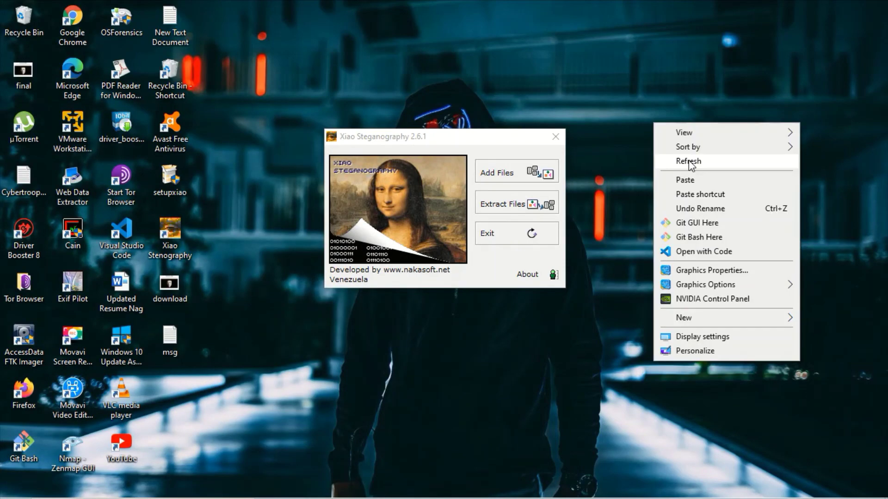